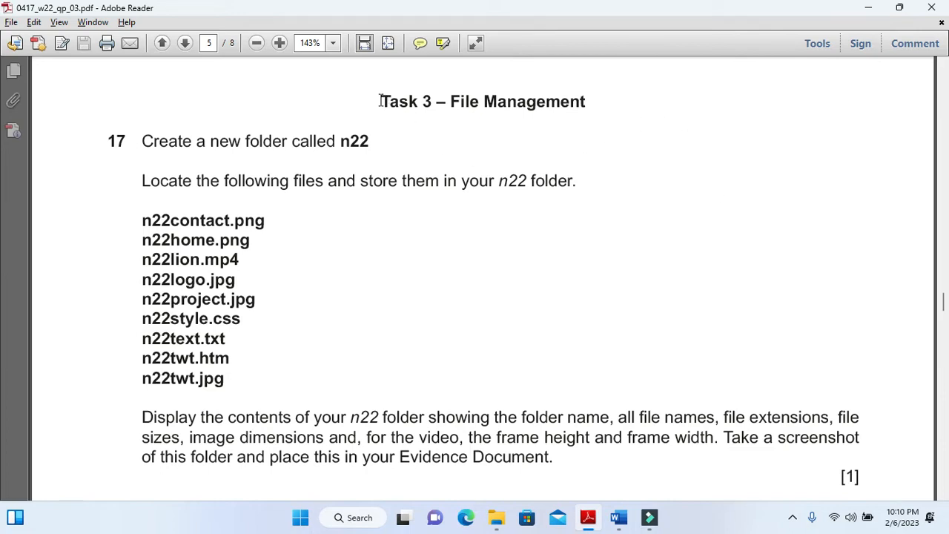
Create a new folder named n22 on the desktop, as asked in question 17 of the exam paper
{"action": "left_click_drag", "start_coordinate": [380, 101], "coordinate": [571, 119]}
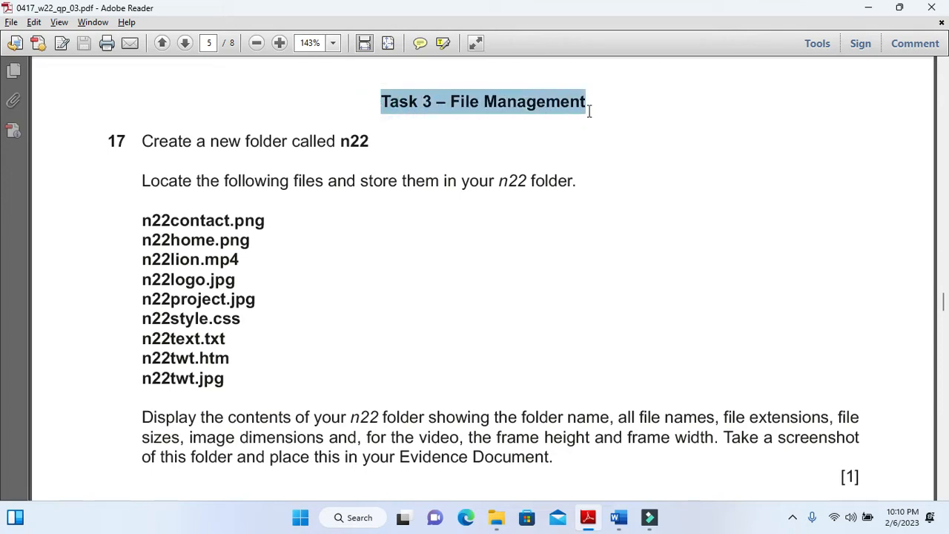
{"action": "left_click", "coordinate": [571, 118]}
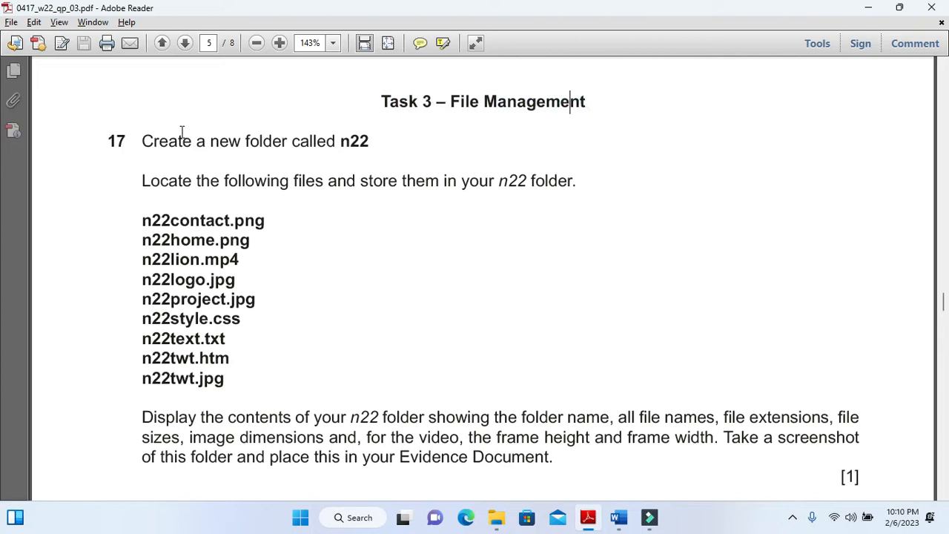
{"action": "left_click_drag", "start_coordinate": [340, 144], "coordinate": [367, 146]}
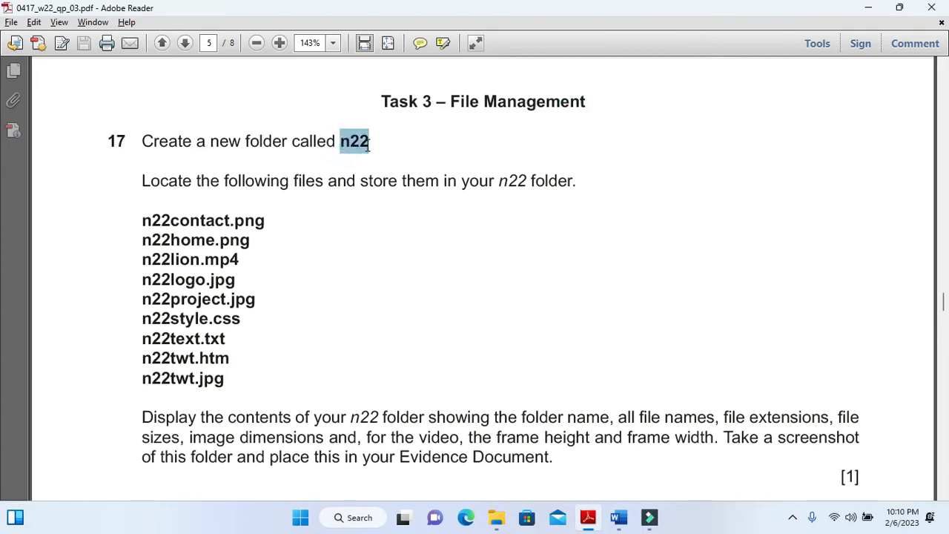
{"action": "left_click", "coordinate": [869, 9]}
{"action": "left_click", "coordinate": [874, 12]}
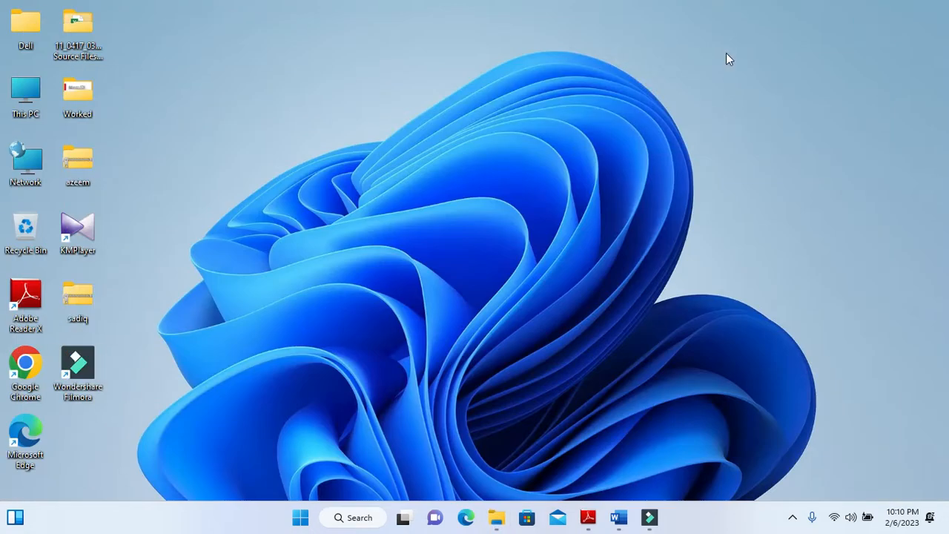
{"action": "right_click", "coordinate": [727, 54]}
{"action": "mouse_move", "coordinate": [771, 148]}
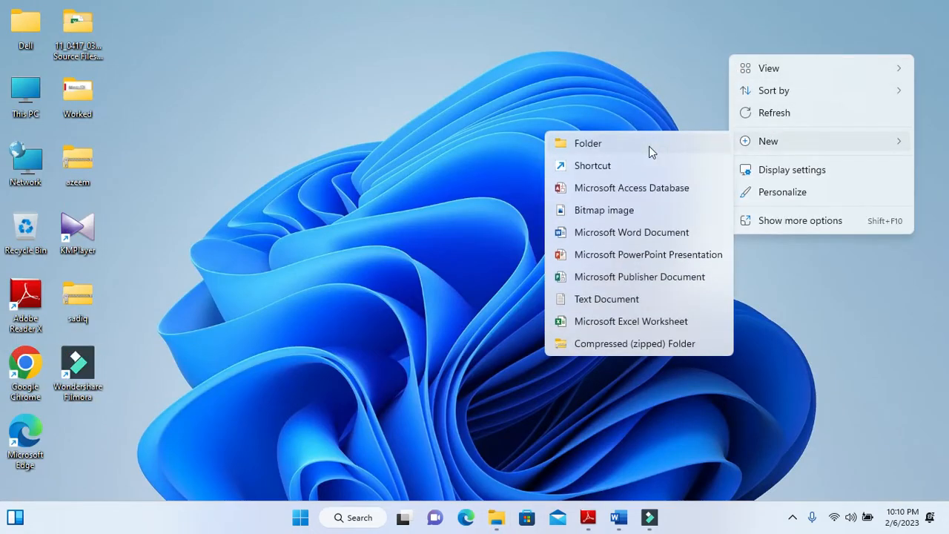
{"action": "left_click", "coordinate": [649, 146]}
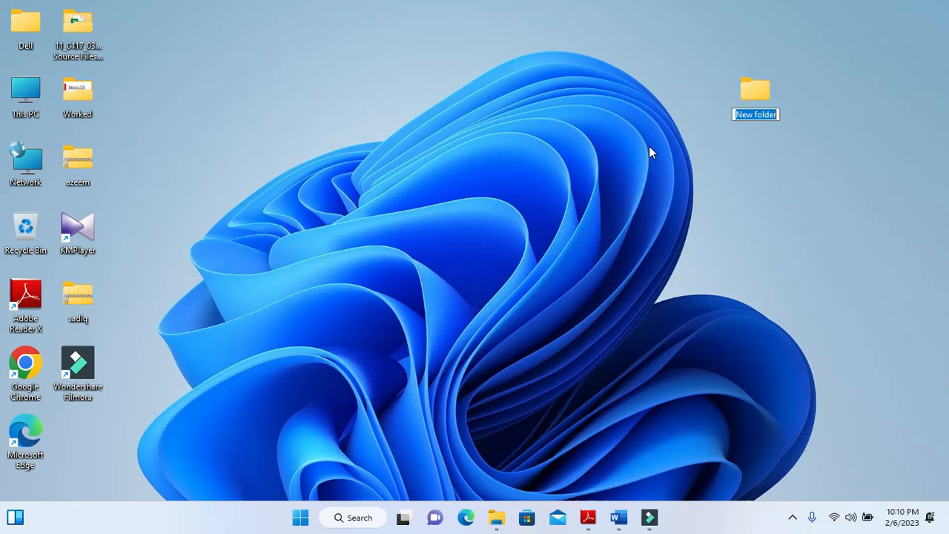
{"action": "type", "text": "n22"}
{"action": "key", "text": "Return"}
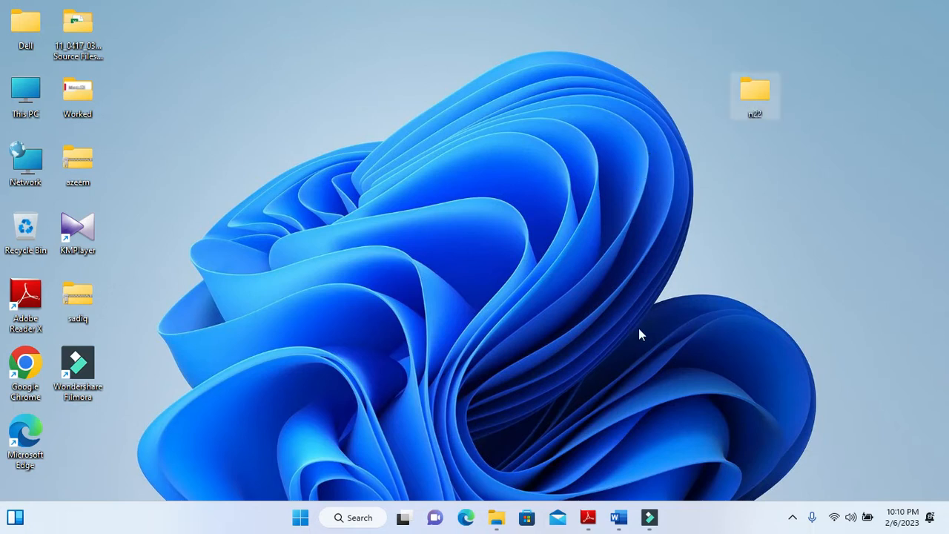
Select all files in the Confidential Source Files November 2022 folder except the Donate workbook, n22currency, n22donate, the evidence document and n22week2
{"action": "left_click", "coordinate": [589, 511]}
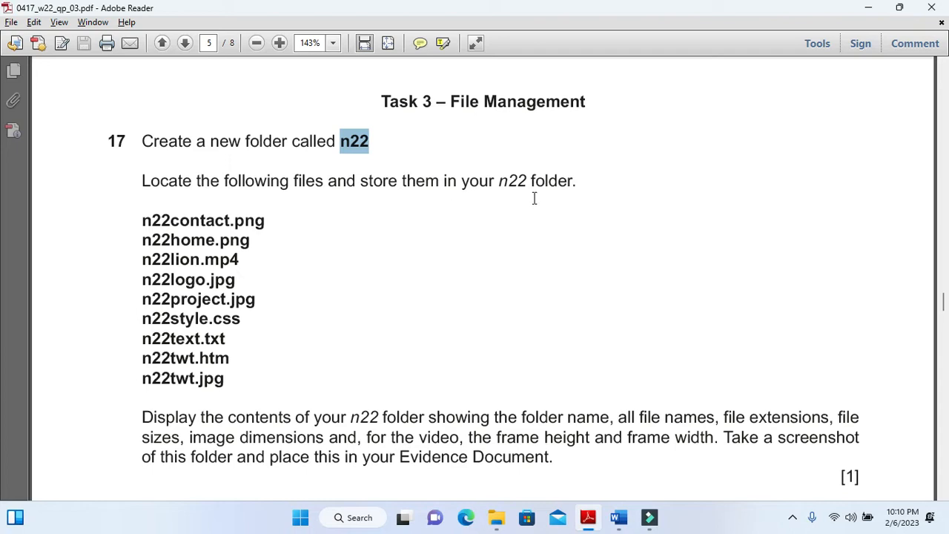
{"action": "left_click", "coordinate": [588, 517]}
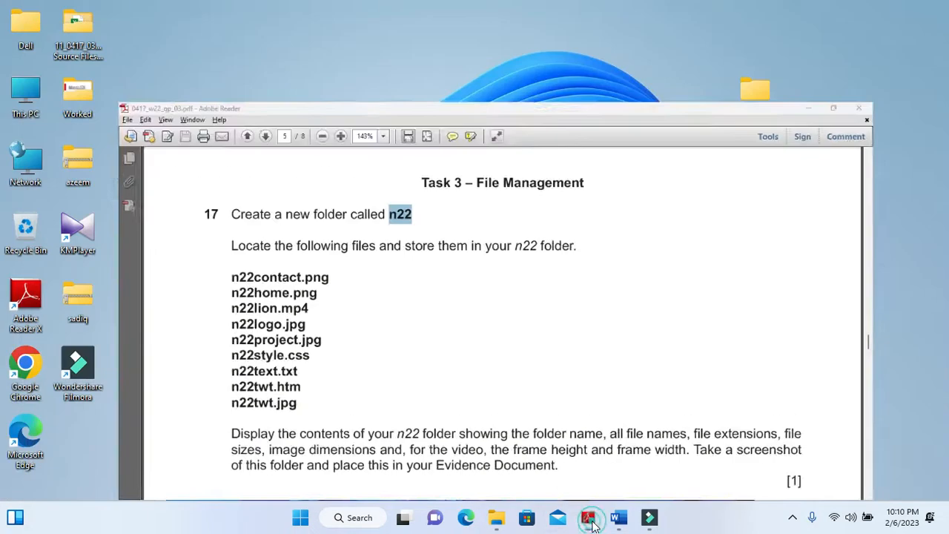
{"action": "double_click", "coordinate": [89, 45]}
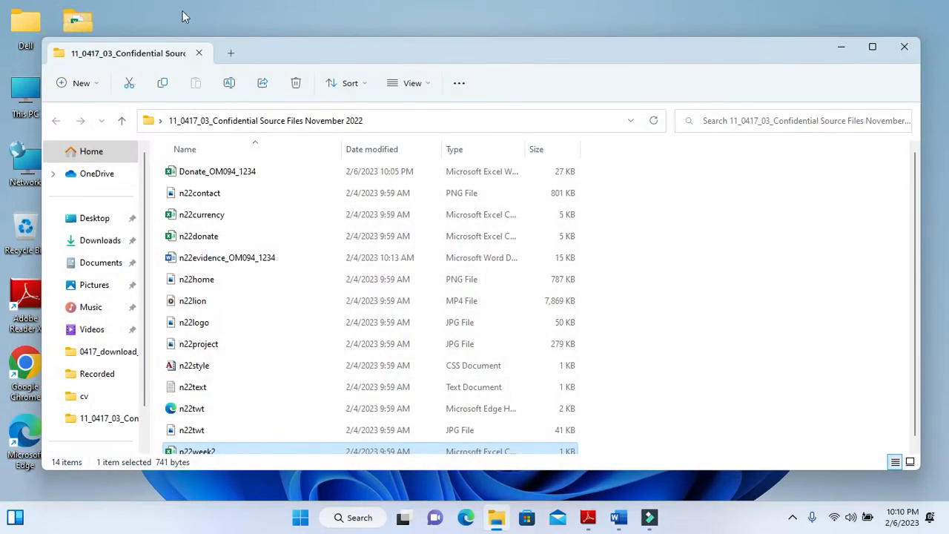
{"action": "key", "text": "ctrl+a"}
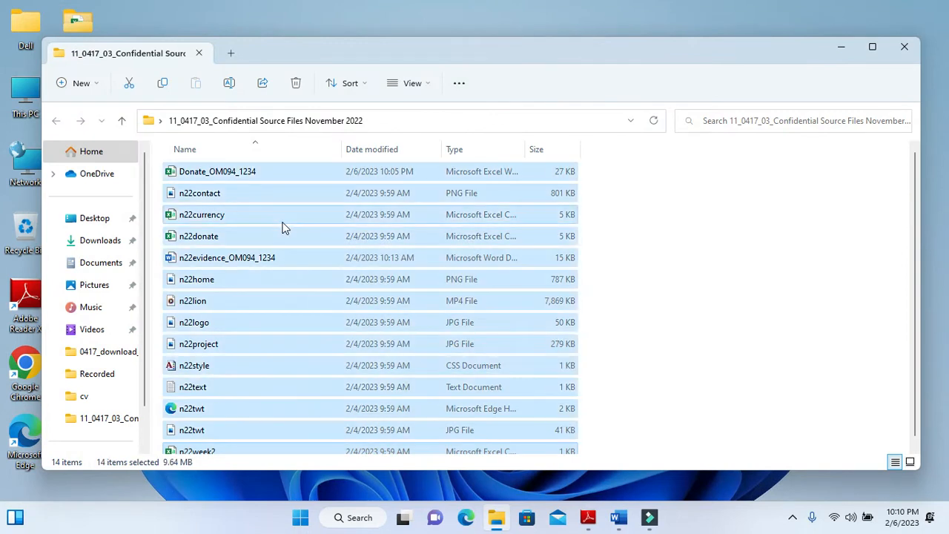
{"action": "left_click", "coordinate": [236, 165], "text": "ctrl"}
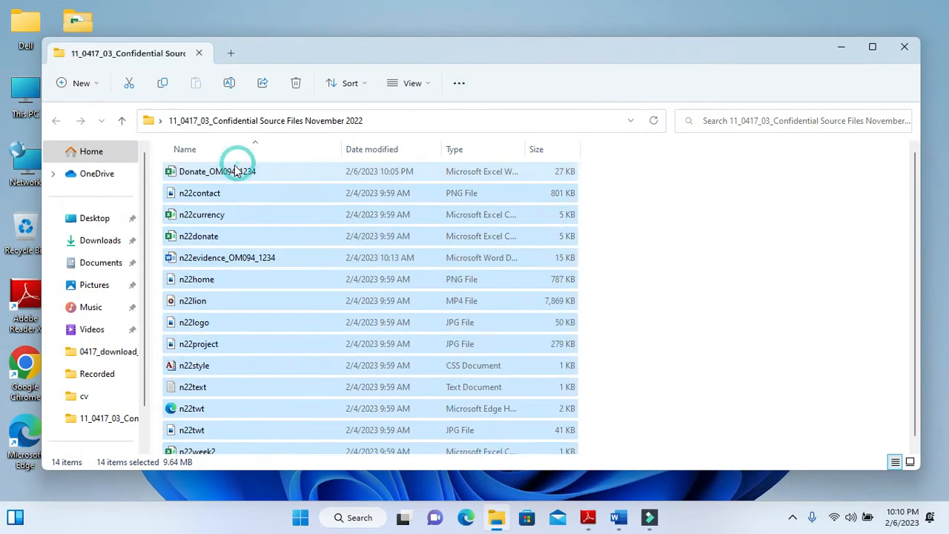
{"action": "left_click", "coordinate": [214, 214], "text": "ctrl"}
{"action": "left_click", "coordinate": [215, 236], "text": "ctrl"}
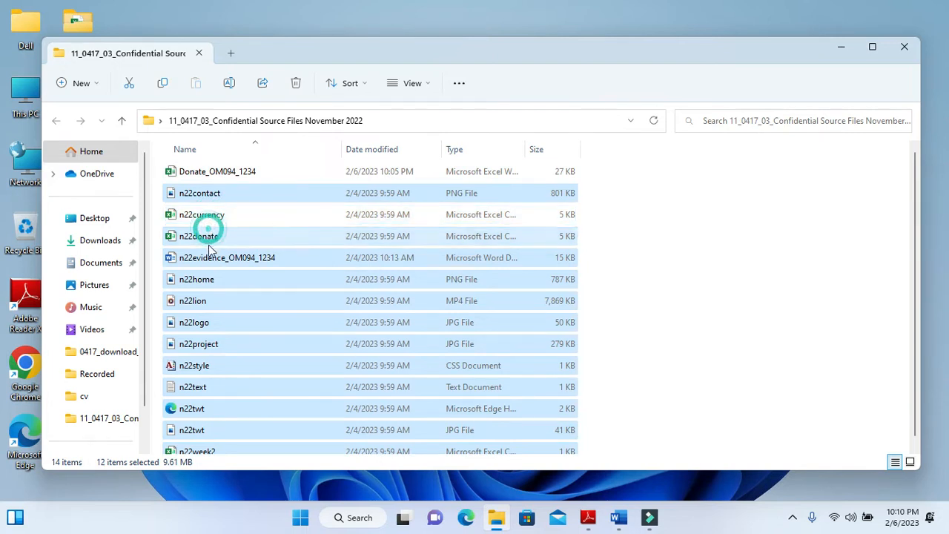
{"action": "left_click", "coordinate": [234, 257], "text": "ctrl"}
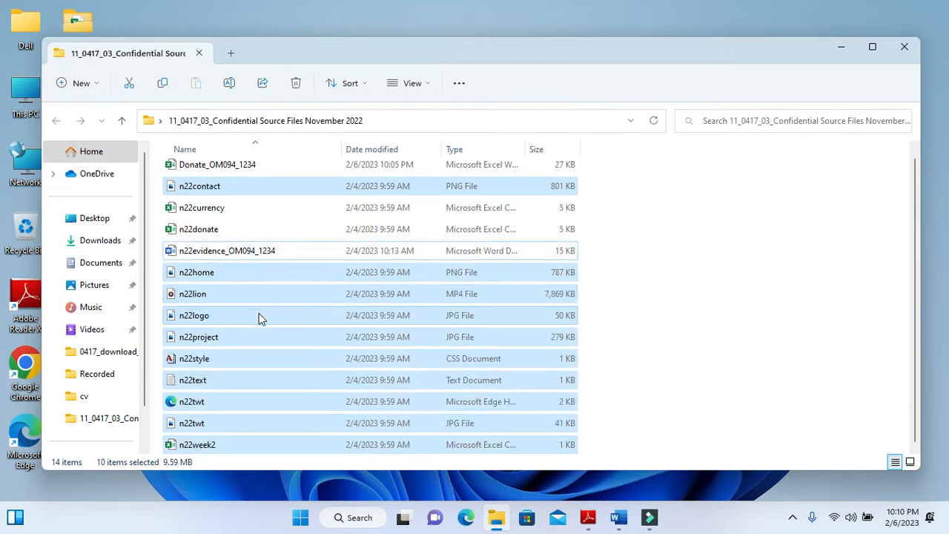
{"action": "left_click", "coordinate": [210, 445], "text": "ctrl"}
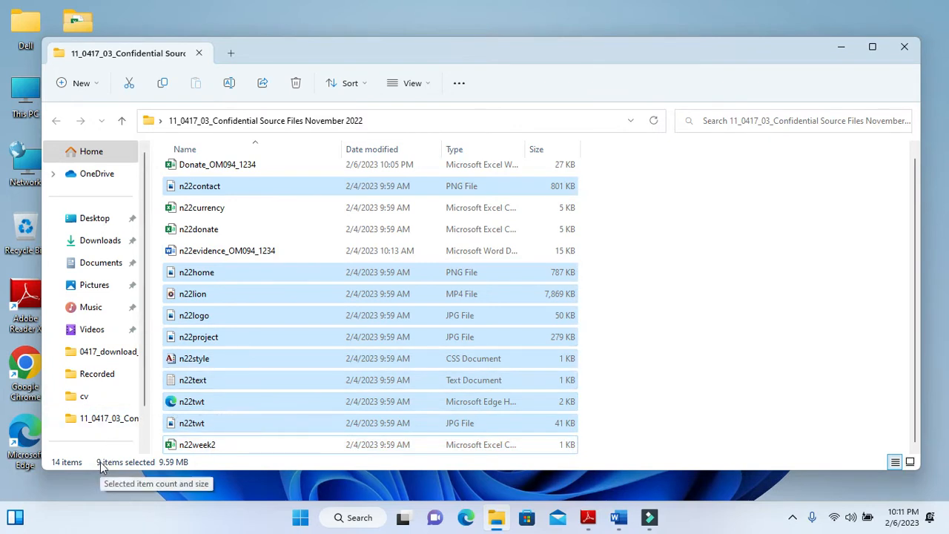
{"action": "left_click", "coordinate": [596, 518]}
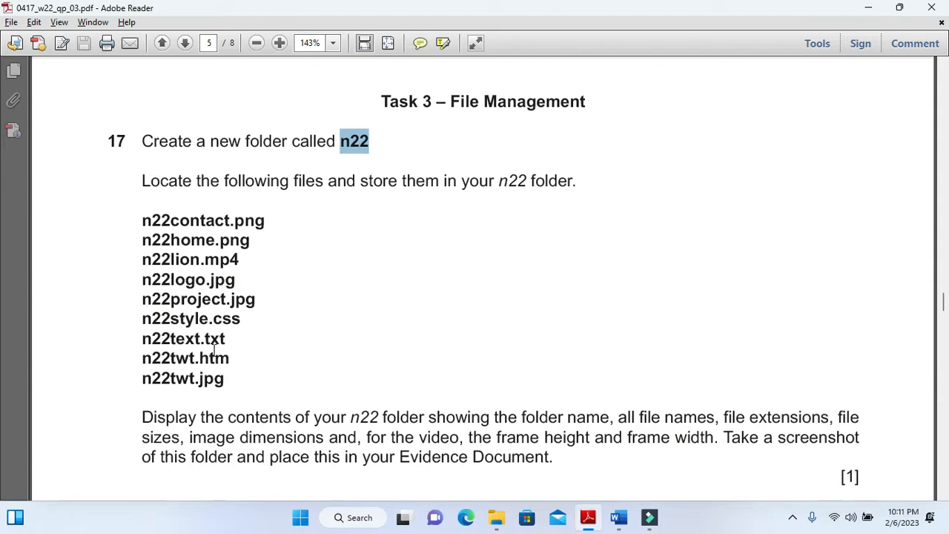
{"action": "left_click", "coordinate": [585, 517]}
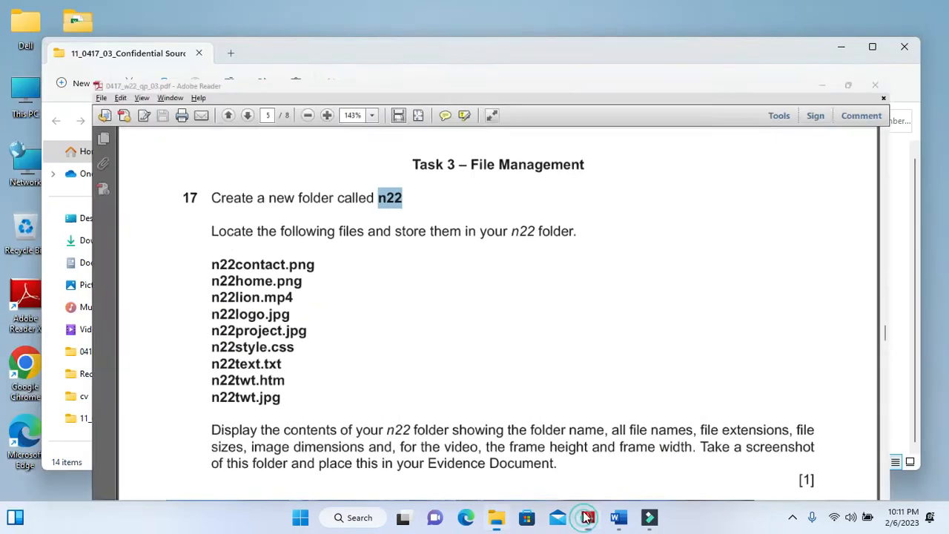
Copy the nine selected source files into the n22 folder on the desktop
{"action": "right_click", "coordinate": [230, 194]}
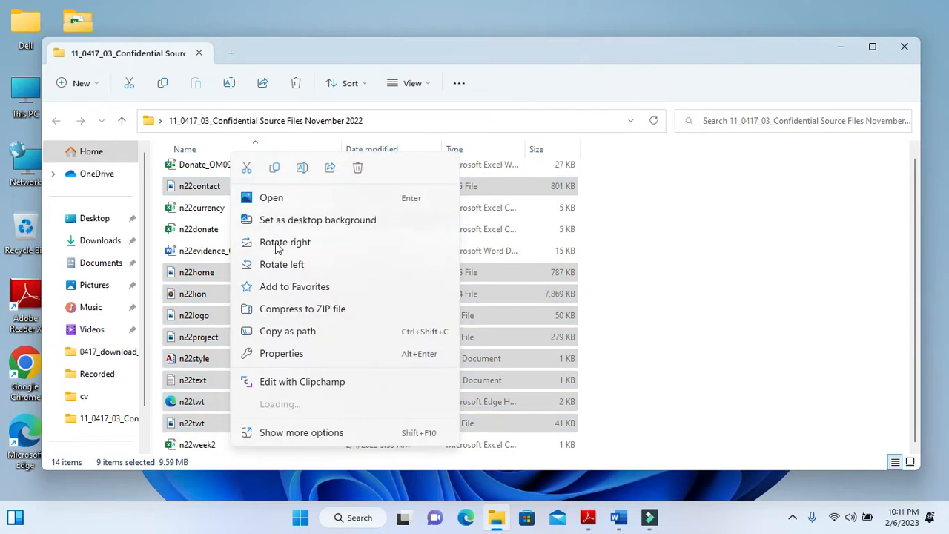
{"action": "left_click", "coordinate": [277, 167]}
{"action": "left_click", "coordinate": [905, 46]}
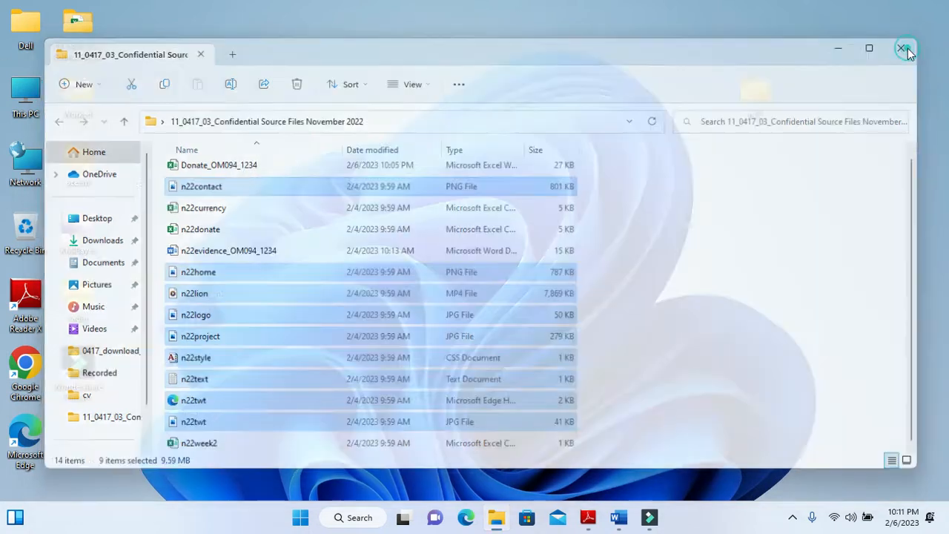
{"action": "double_click", "coordinate": [762, 85]}
{"action": "right_click", "coordinate": [728, 210]}
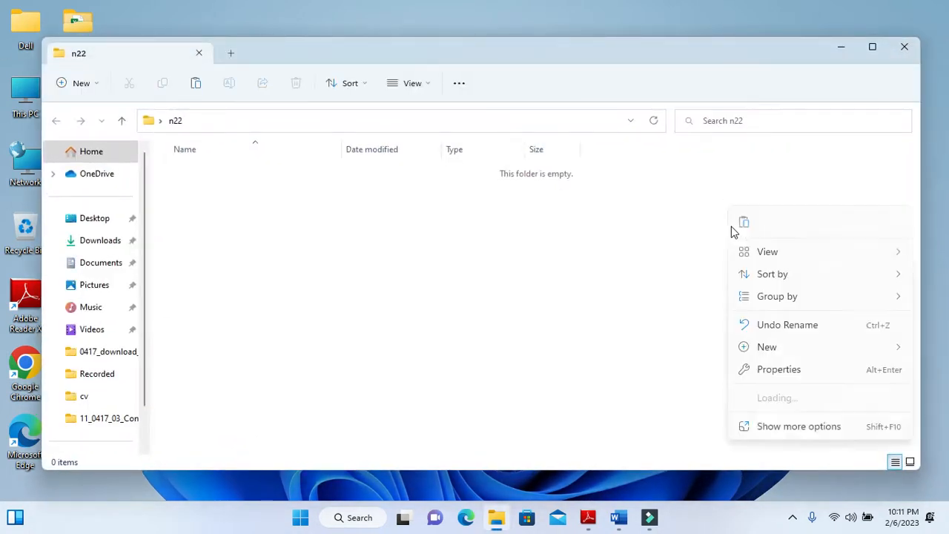
{"action": "left_click", "coordinate": [739, 224]}
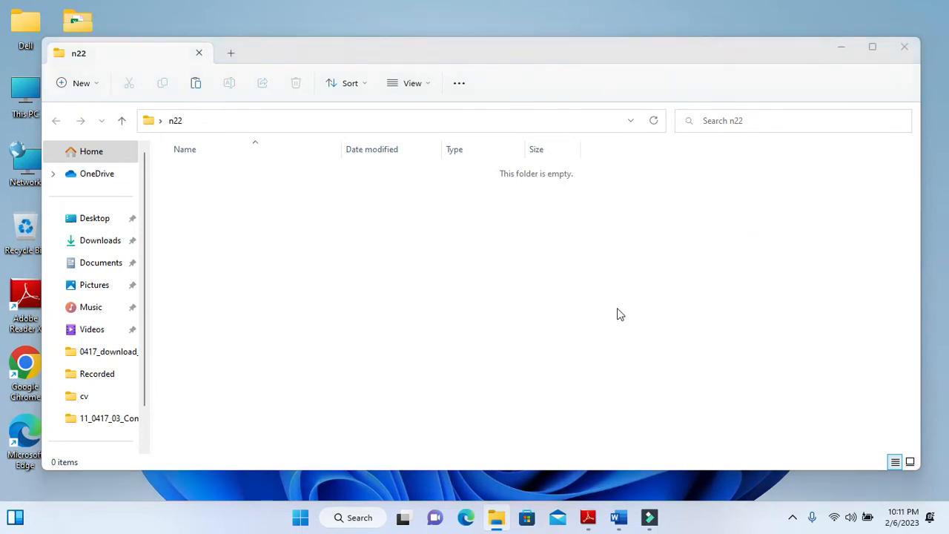
{"action": "left_click", "coordinate": [529, 422]}
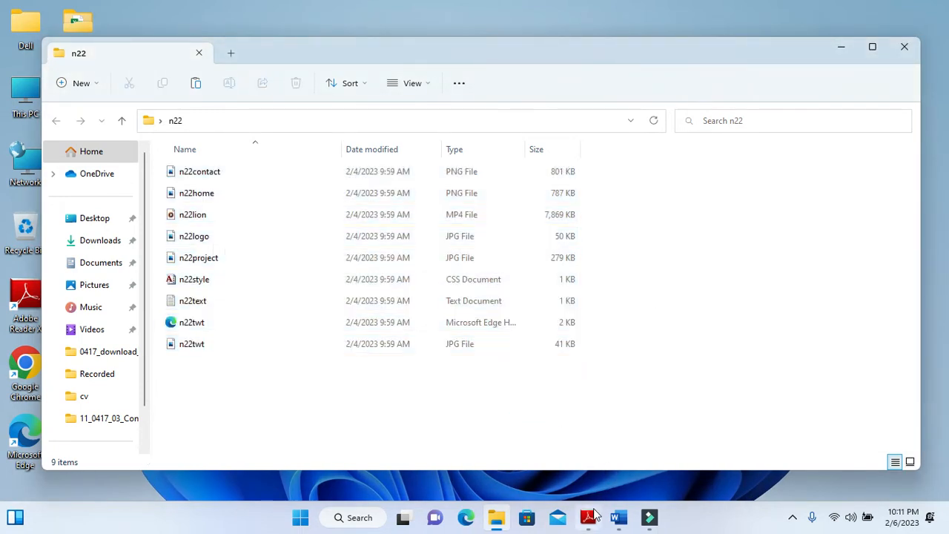
Check the question's display requirements and switch the n22 folder to Content view, showing file sizes and image and video dimensions
{"action": "left_click", "coordinate": [588, 517]}
{"action": "left_click_drag", "start_coordinate": [141, 415], "coordinate": [695, 445]}
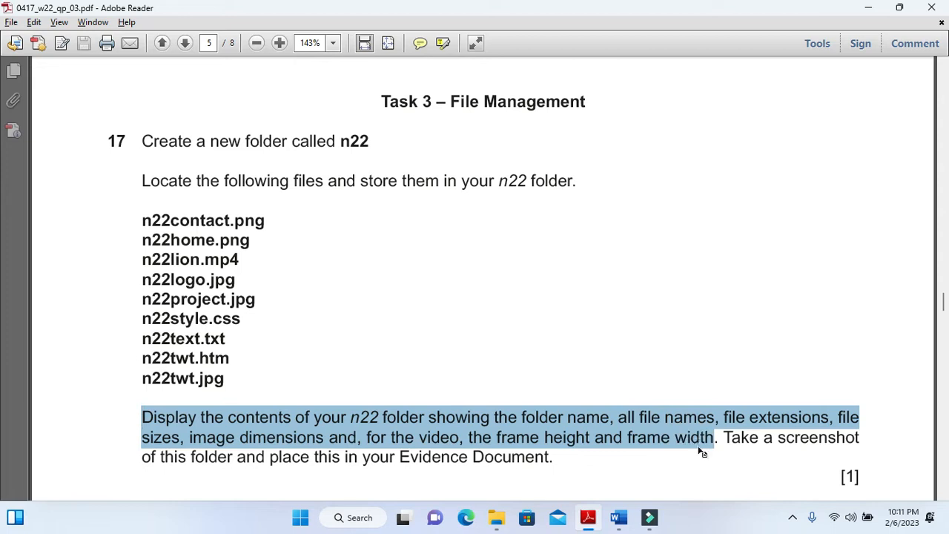
{"action": "scroll", "coordinate": [222, 457], "scroll_direction": "down", "scroll_amount": 3}
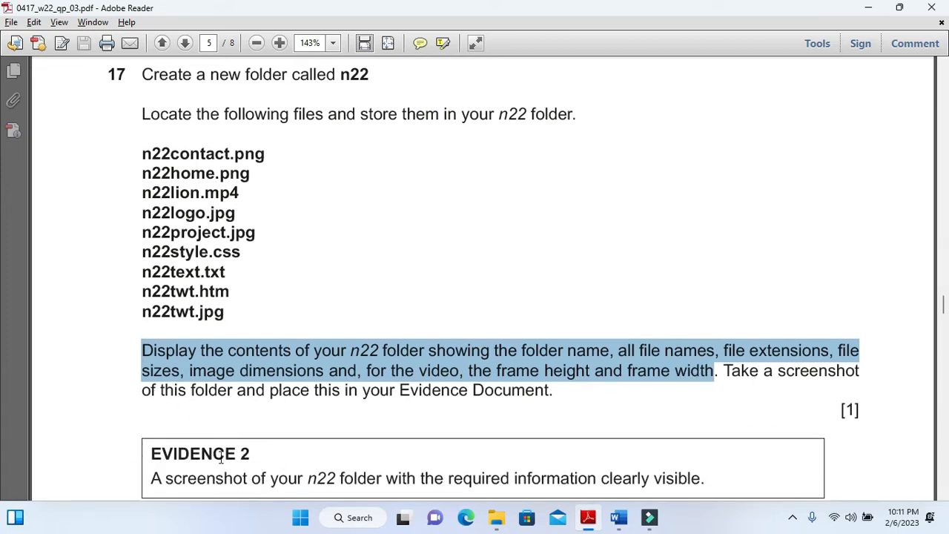
{"action": "left_click_drag", "start_coordinate": [149, 420], "coordinate": [266, 444]}
{"action": "left_click", "coordinate": [496, 522]}
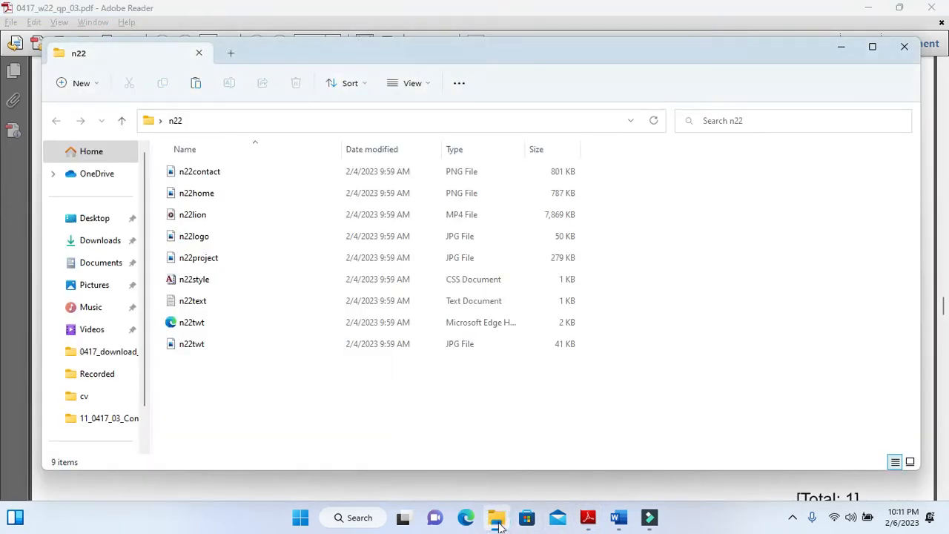
{"action": "left_click", "coordinate": [371, 88]}
{"action": "left_click", "coordinate": [424, 86]}
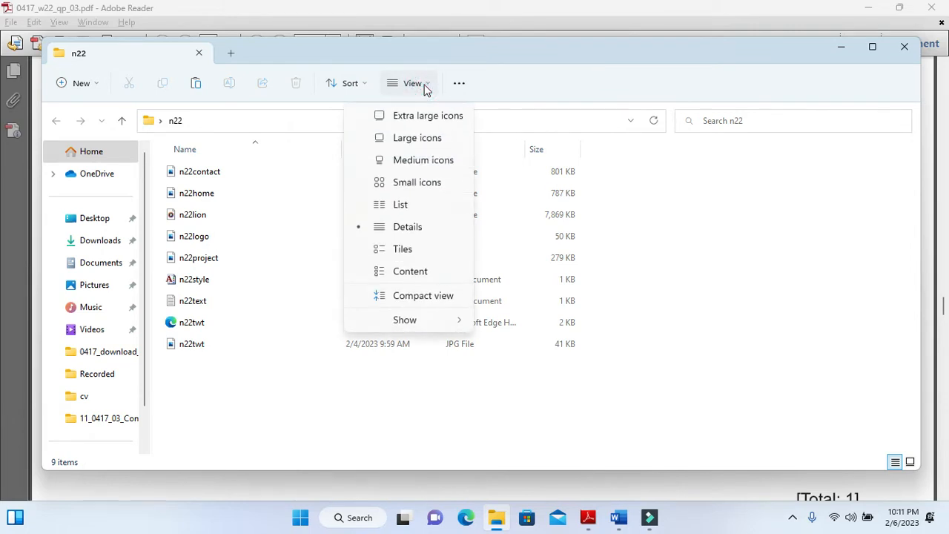
{"action": "left_click", "coordinate": [406, 272]}
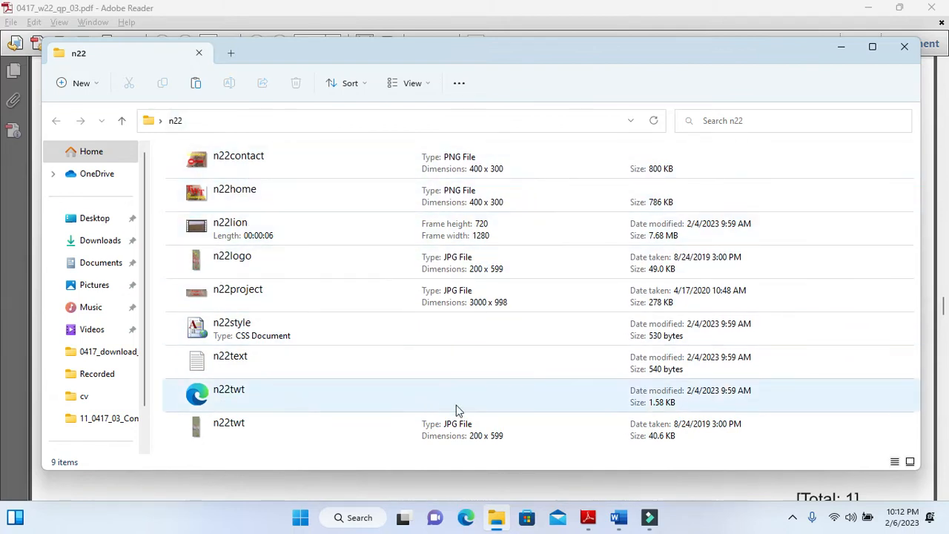
Capture a screenshot of the n22 folder's name and contents and paste it under the Evidence 2 heading in the Word evidence document
{"action": "key", "text": "super+shift+s"}
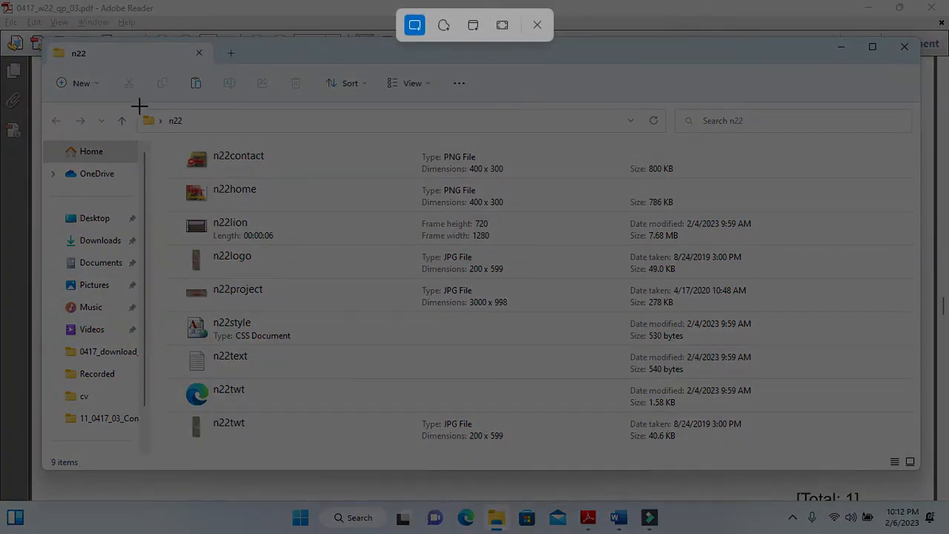
{"action": "left_click_drag", "start_coordinate": [135, 107], "coordinate": [775, 449]}
{"action": "left_click", "coordinate": [619, 518]}
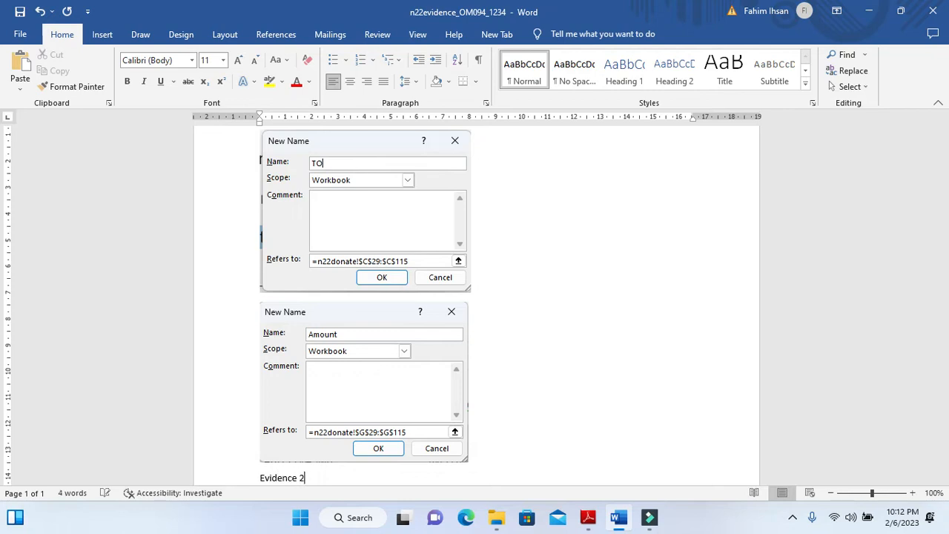
{"action": "key", "text": "Return"}
{"action": "key", "text": "ctrl+v"}
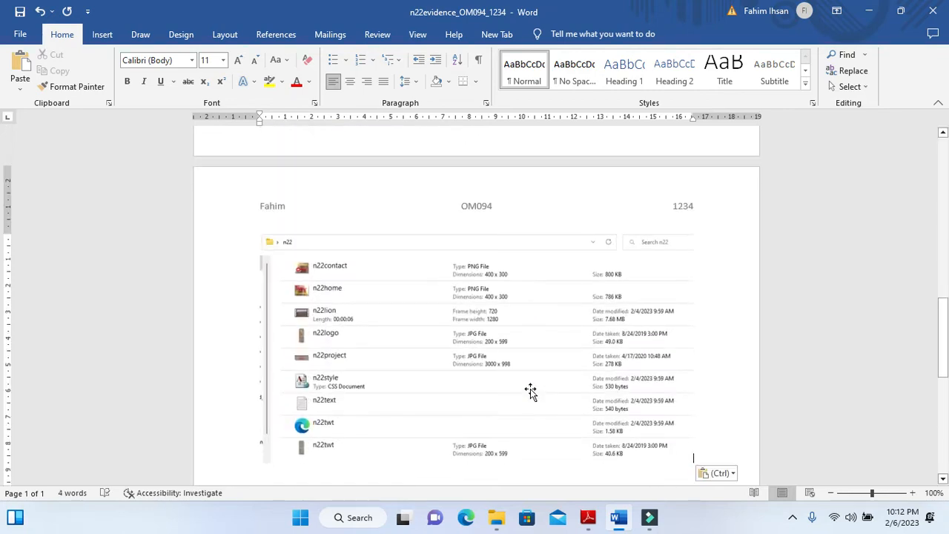
Return to the exam paper in Adobe Reader, read the Task 4 web page instructions and copy the page name from question 18
{"action": "key", "text": "alt+Tab"}
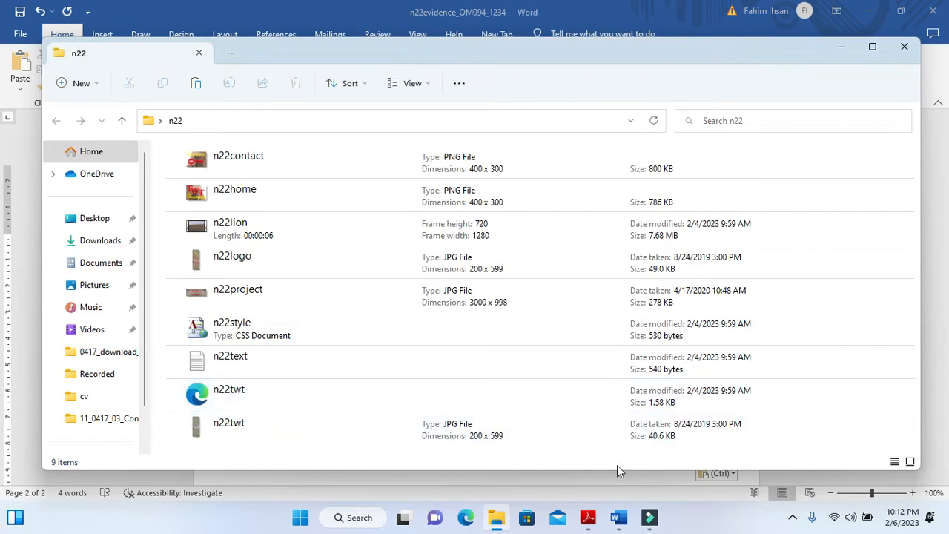
{"action": "left_click", "coordinate": [588, 518]}
{"action": "scroll", "coordinate": [457, 367], "scroll_direction": "down", "scroll_amount": 3}
{"action": "scroll", "coordinate": [458, 368], "scroll_direction": "down", "scroll_amount": 10}
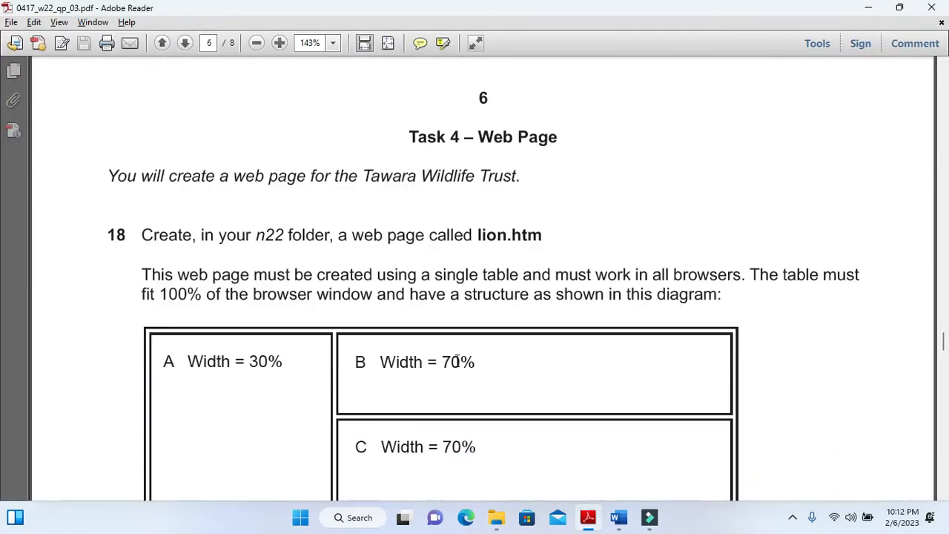
{"action": "left_click_drag", "start_coordinate": [108, 178], "coordinate": [516, 178]}
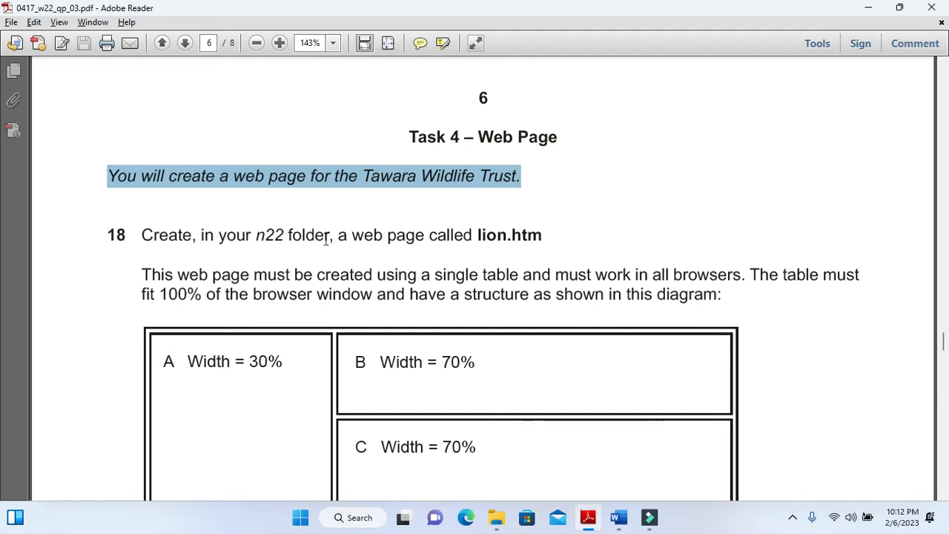
{"action": "double_click", "coordinate": [476, 235]}
{"action": "right_click", "coordinate": [495, 238]}
{"action": "left_click", "coordinate": [511, 248]}
Search Windows for Microsoft Expression Web 4 and open it
{"action": "left_click", "coordinate": [362, 519]}
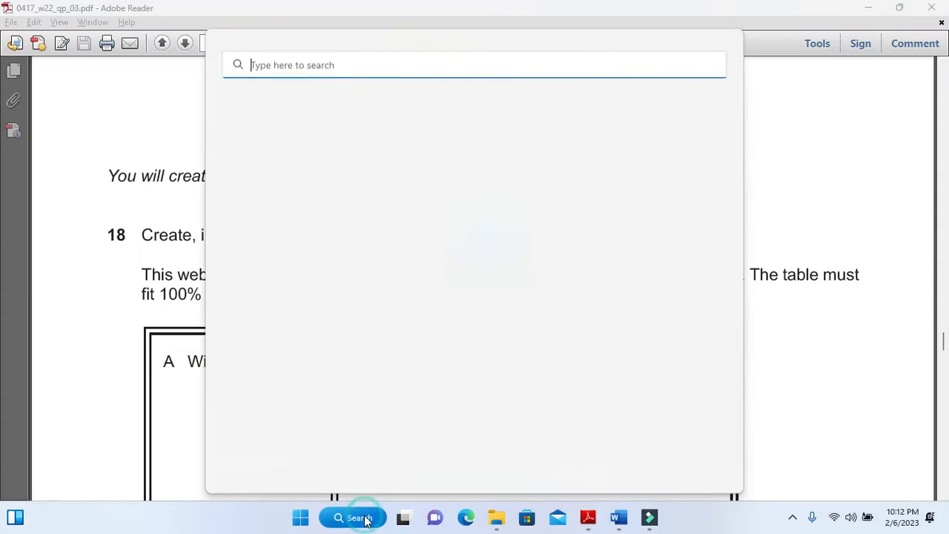
{"action": "type", "text": "ex"}
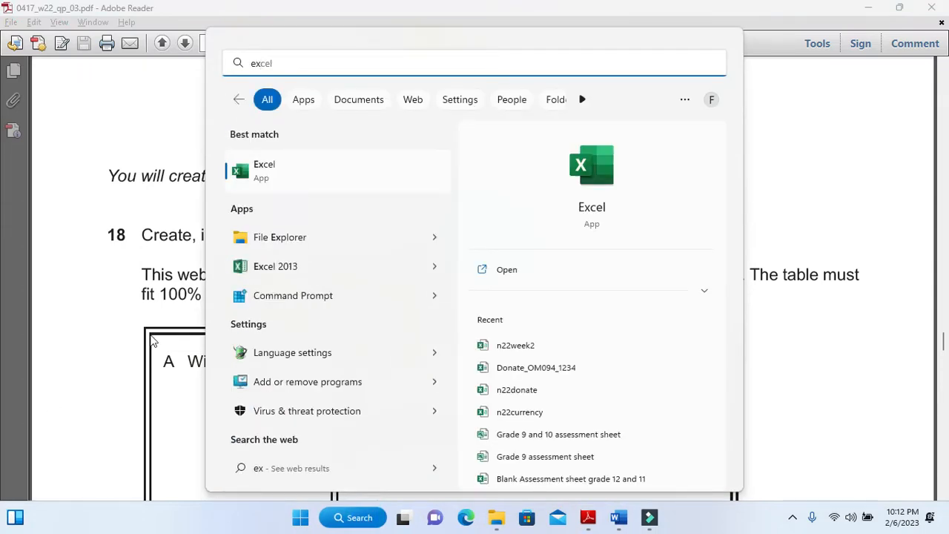
{"action": "type", "text": "pre"}
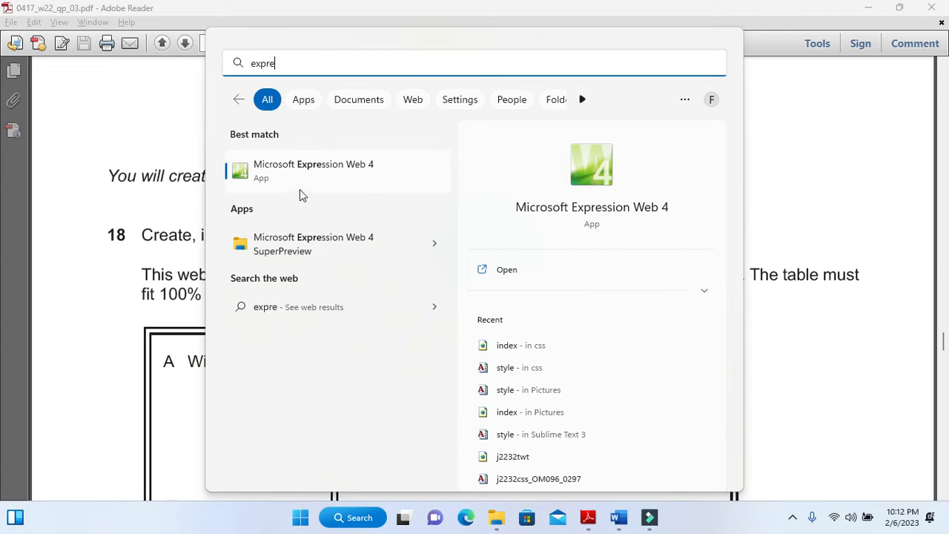
{"action": "left_click", "coordinate": [302, 169]}
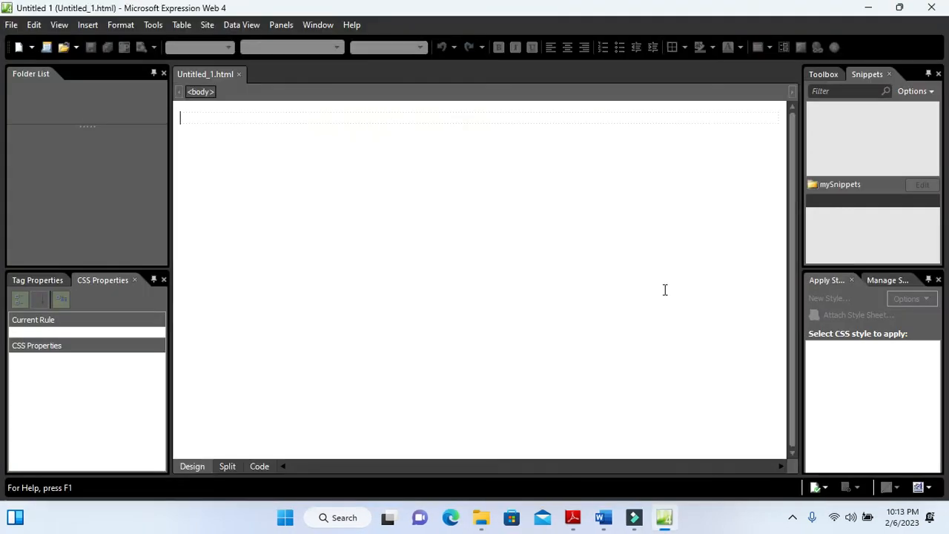
Save the untitled web page as lion in the n22 folder on the desktop
{"action": "left_click", "coordinate": [91, 48]}
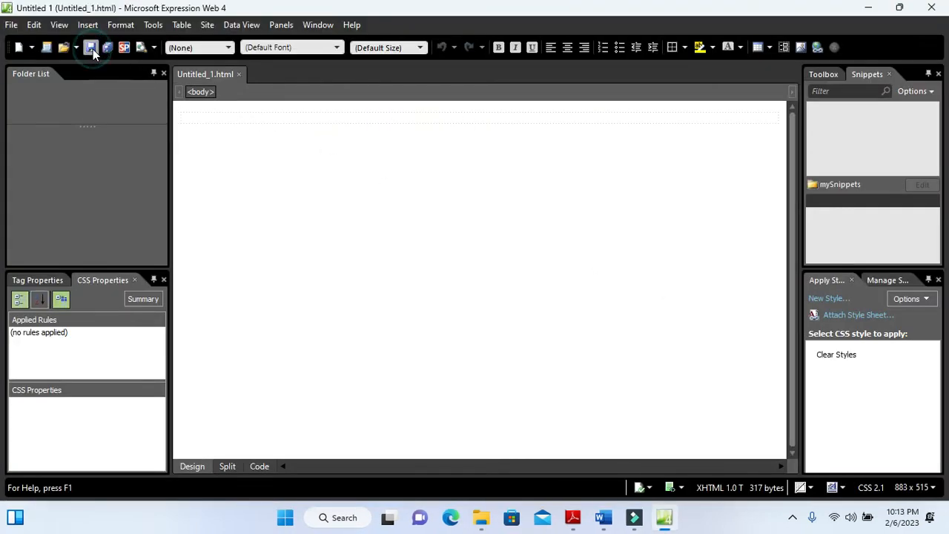
{"action": "type", "text": "lion"}
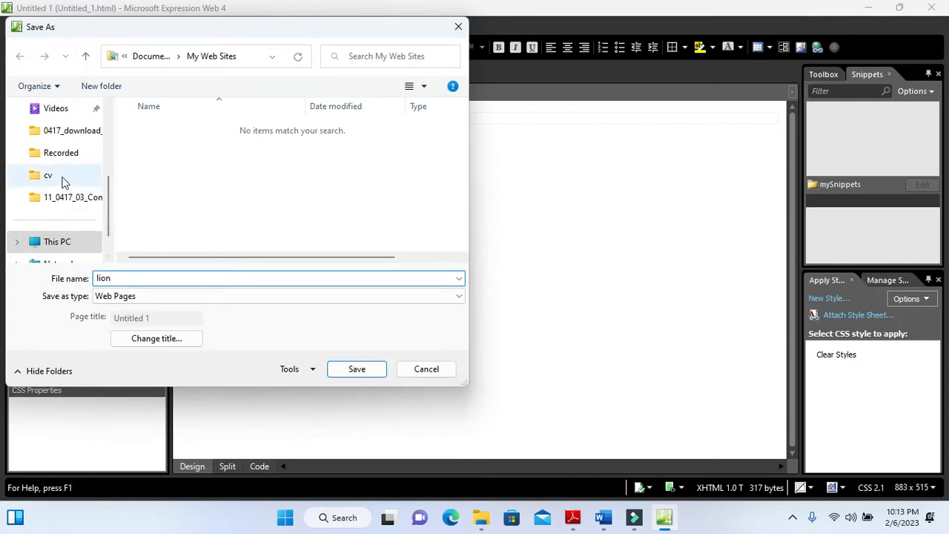
{"action": "left_click_drag", "start_coordinate": [111, 208], "coordinate": [114, 175]}
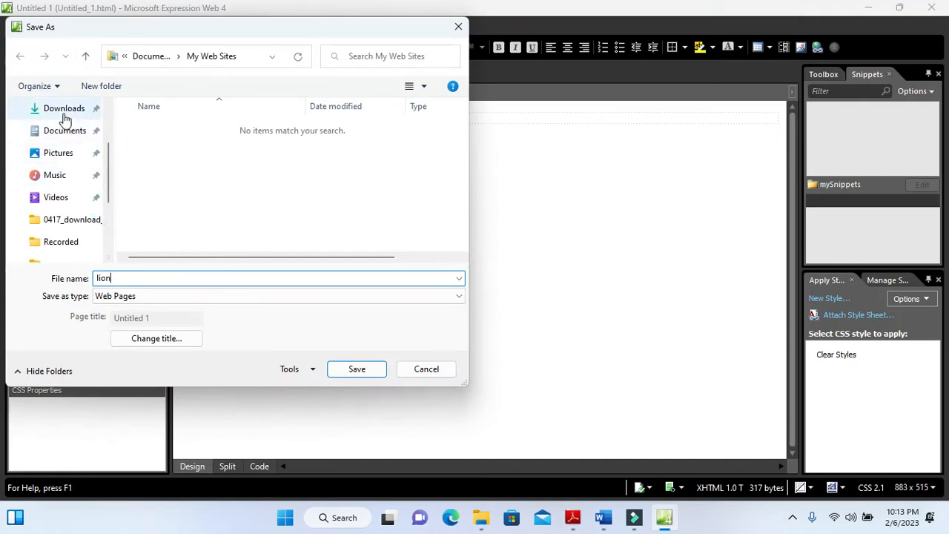
{"action": "scroll", "coordinate": [65, 154], "scroll_direction": "up", "scroll_amount": 2}
{"action": "left_click", "coordinate": [65, 157]}
{"action": "double_click", "coordinate": [154, 152]}
{"action": "left_click", "coordinate": [359, 369]}
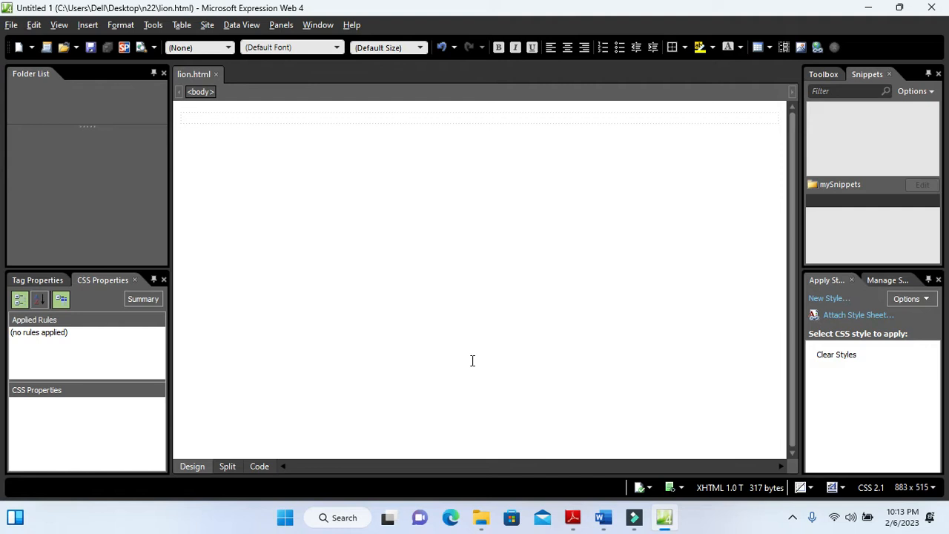
Return to the exam paper in Adobe Reader and examine question 18's table requirements and the layout and widths of cells A to G
{"action": "key", "text": "alt+Tab"}
{"action": "scroll", "coordinate": [386, 309], "scroll_direction": "down", "scroll_amount": 2}
{"action": "scroll", "coordinate": [512, 230], "scroll_direction": "down", "scroll_amount": 1}
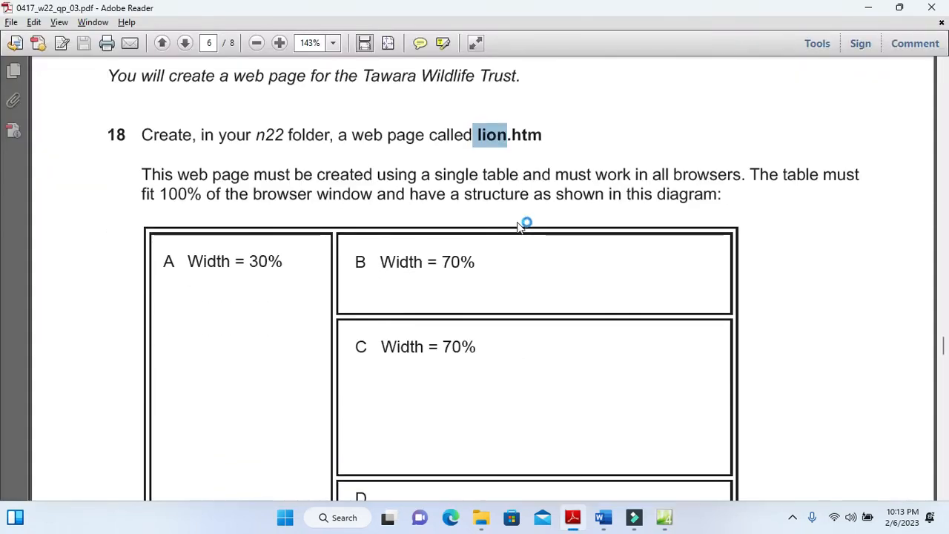
{"action": "left_click_drag", "start_coordinate": [142, 174], "coordinate": [610, 196]}
{"action": "scroll", "coordinate": [458, 324], "scroll_direction": "down", "scroll_amount": 5}
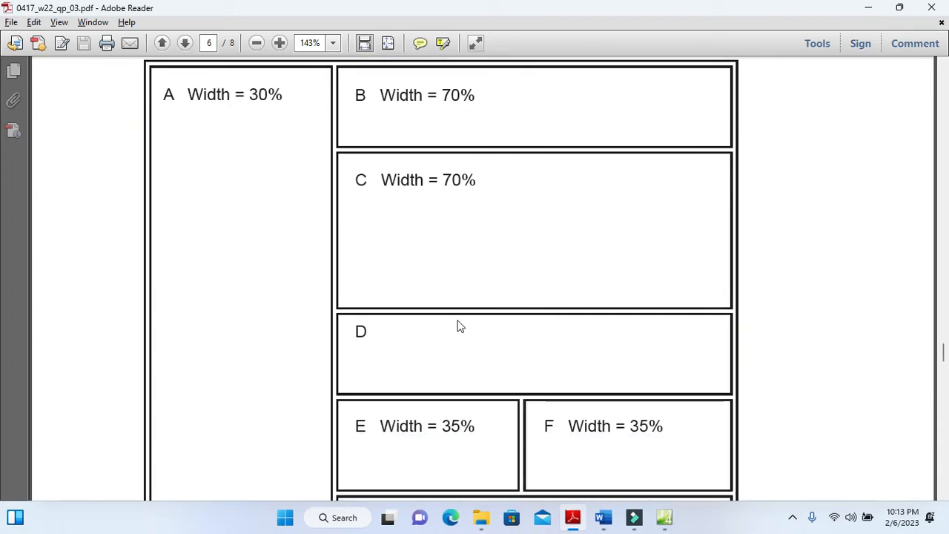
{"action": "scroll", "coordinate": [455, 321], "scroll_direction": "up", "scroll_amount": 2}
{"action": "left_click", "coordinate": [423, 218]}
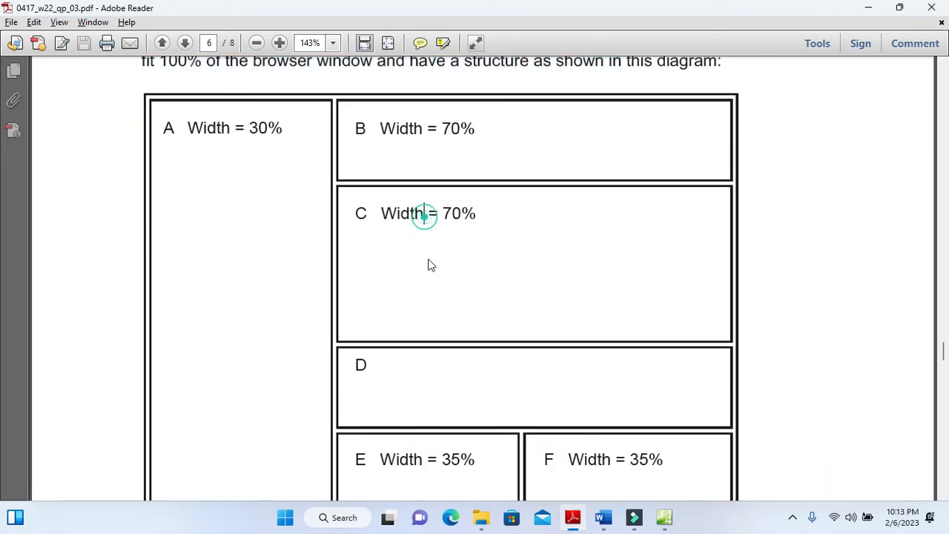
{"action": "left_click", "coordinate": [418, 370]}
{"action": "scroll", "coordinate": [419, 373], "scroll_direction": "down", "scroll_amount": 1}
{"action": "scroll", "coordinate": [418, 370], "scroll_direction": "down", "scroll_amount": 4}
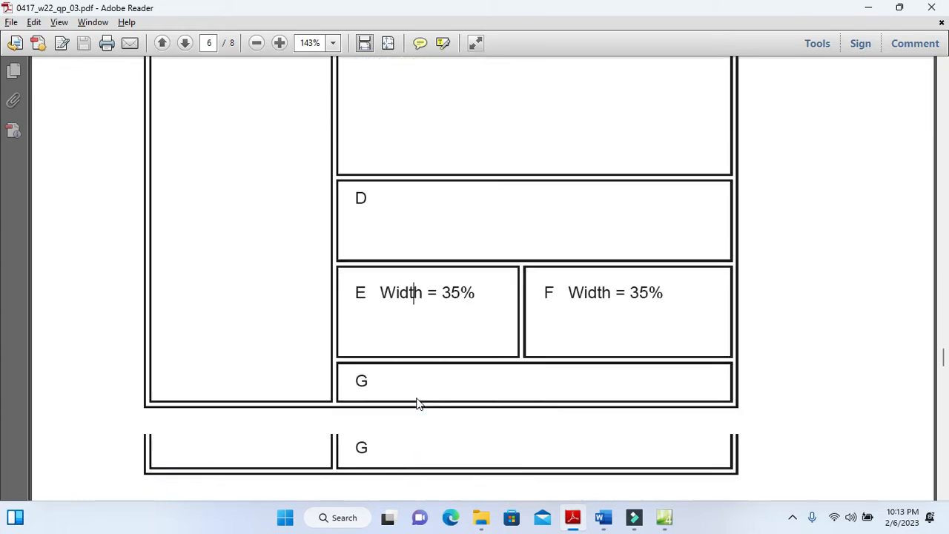
{"action": "left_click", "coordinate": [402, 381]}
{"action": "left_click", "coordinate": [382, 298]}
{"action": "left_click", "coordinate": [601, 301]}
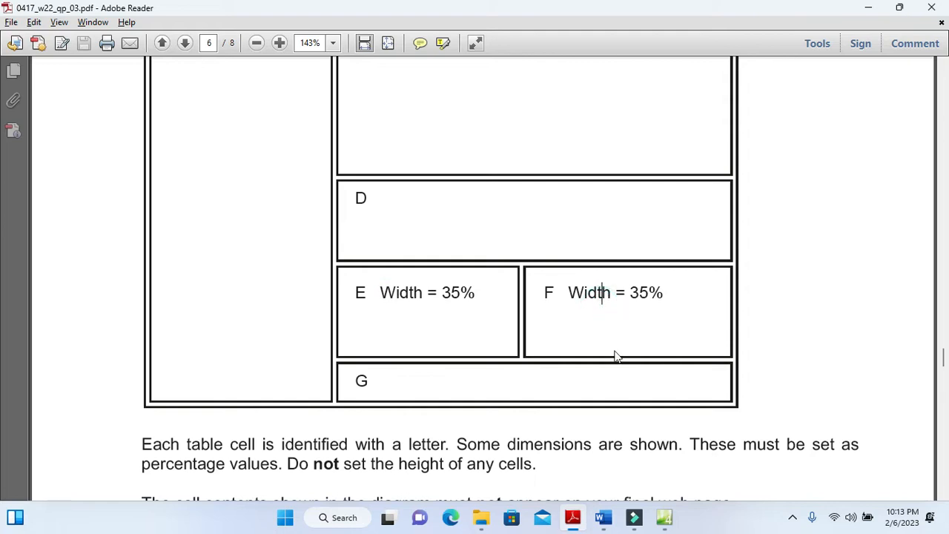
Switch to Expression Web and insert a table of 5 rows and 3 columns with a width of 100 percent
{"action": "left_click", "coordinate": [663, 517]}
{"action": "left_click", "coordinate": [186, 25]}
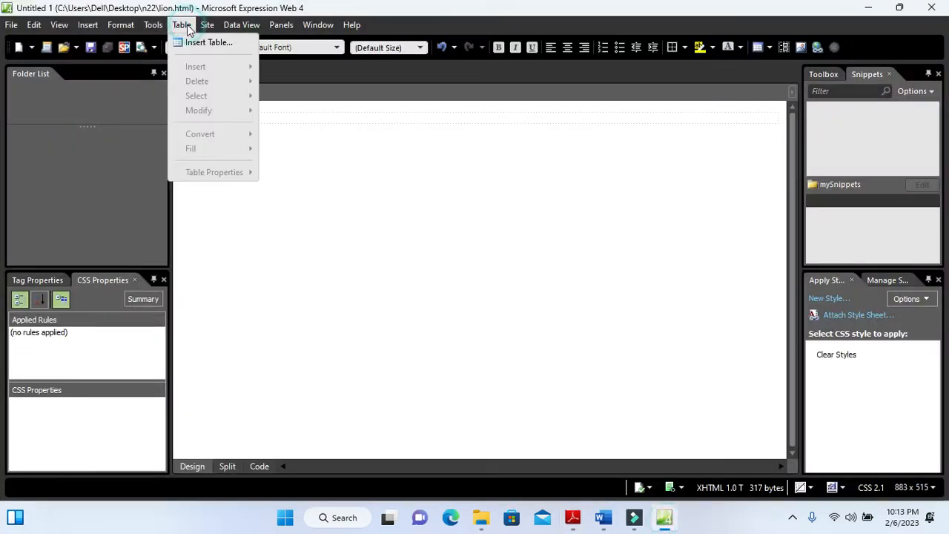
{"action": "left_click", "coordinate": [196, 46]}
{"action": "left_click", "coordinate": [404, 111]}
{"action": "left_click", "coordinate": [405, 111]}
{"action": "left_click", "coordinate": [404, 111]}
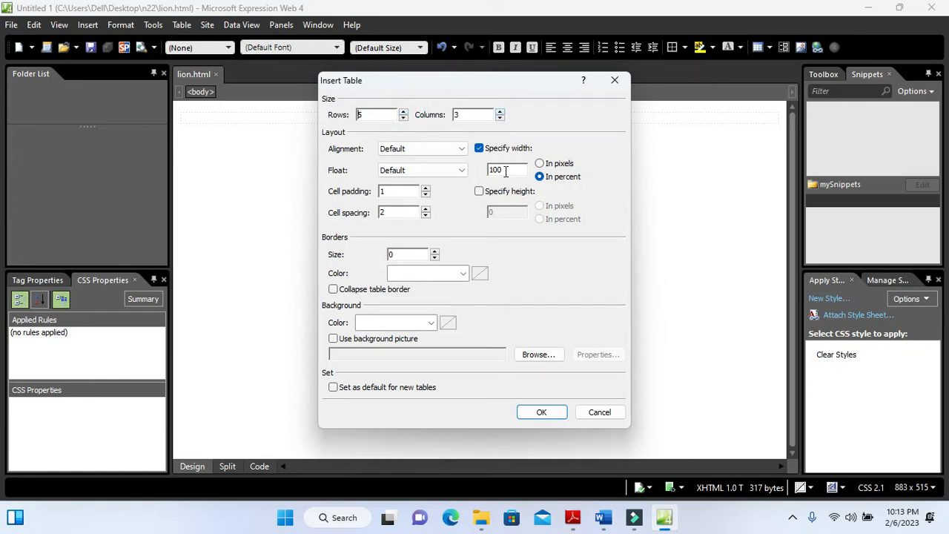
{"action": "left_click", "coordinate": [550, 412]}
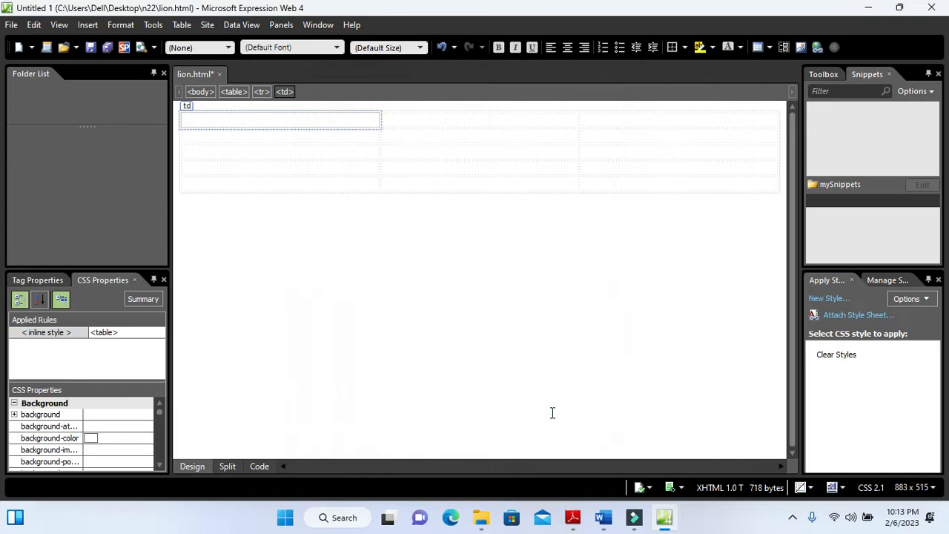
Check the table diagram, merge all five cells of the first column and label the merged cell A
{"action": "key", "text": "alt+Tab"}
{"action": "scroll", "coordinate": [557, 370], "scroll_direction": "up", "scroll_amount": 5}
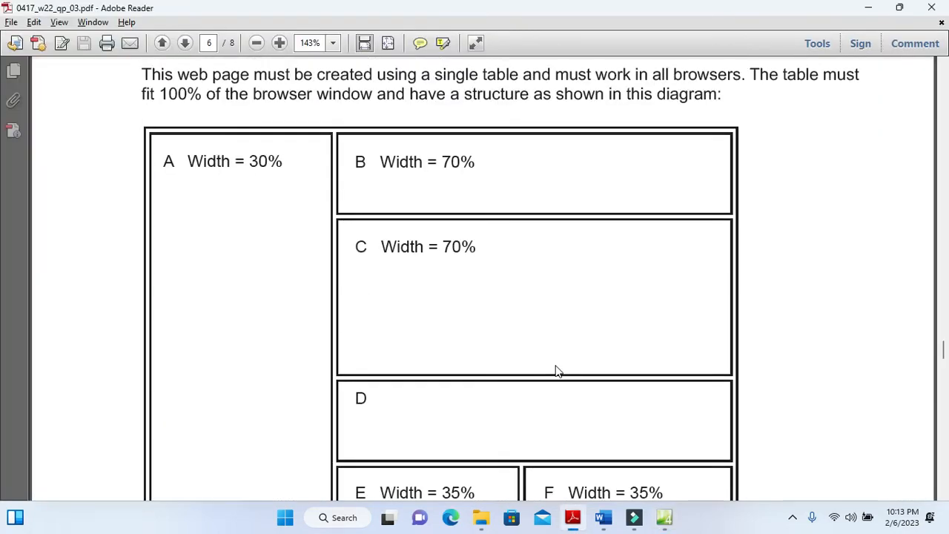
{"action": "key", "text": "alt+Tab"}
{"action": "left_click_drag", "start_coordinate": [326, 120], "coordinate": [326, 183]}
{"action": "right_click", "coordinate": [320, 152]}
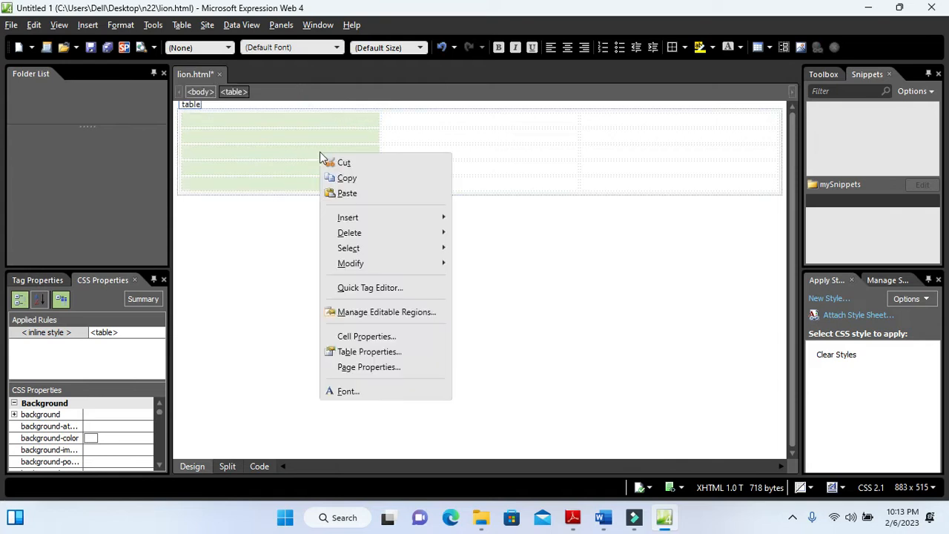
{"action": "mouse_move", "coordinate": [419, 265]}
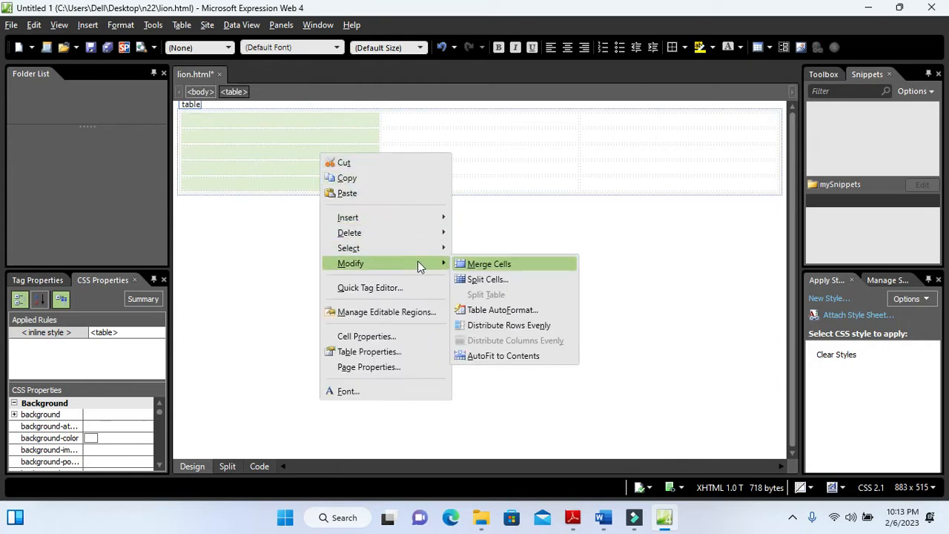
{"action": "left_click", "coordinate": [472, 265]}
{"action": "type", "text": "A"}
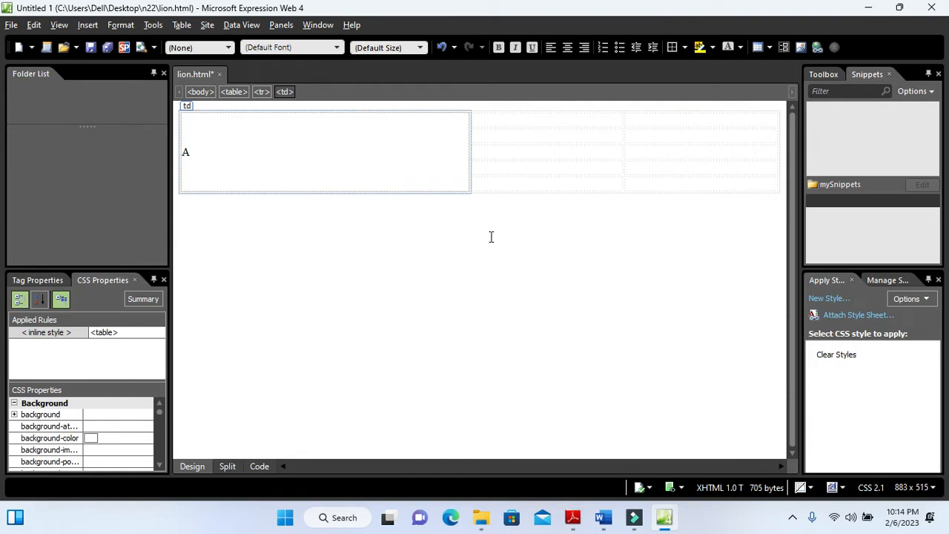
Merge the two cells beside A in the first row and label the merged cell B
{"action": "key", "text": "alt+Tab"}
{"action": "key", "text": "alt+Tab"}
{"action": "left_click", "coordinate": [638, 120]}
{"action": "right_click", "coordinate": [593, 121]}
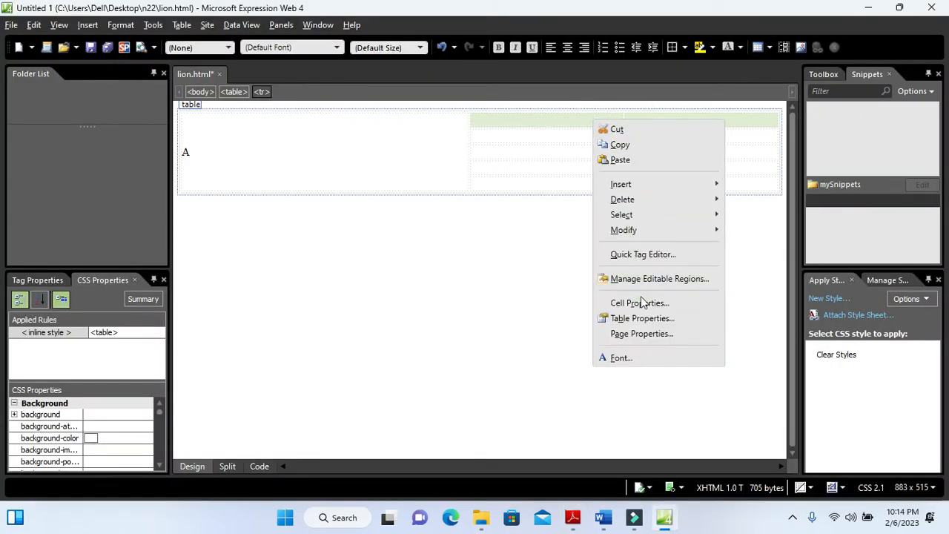
{"action": "mouse_move", "coordinate": [647, 232]}
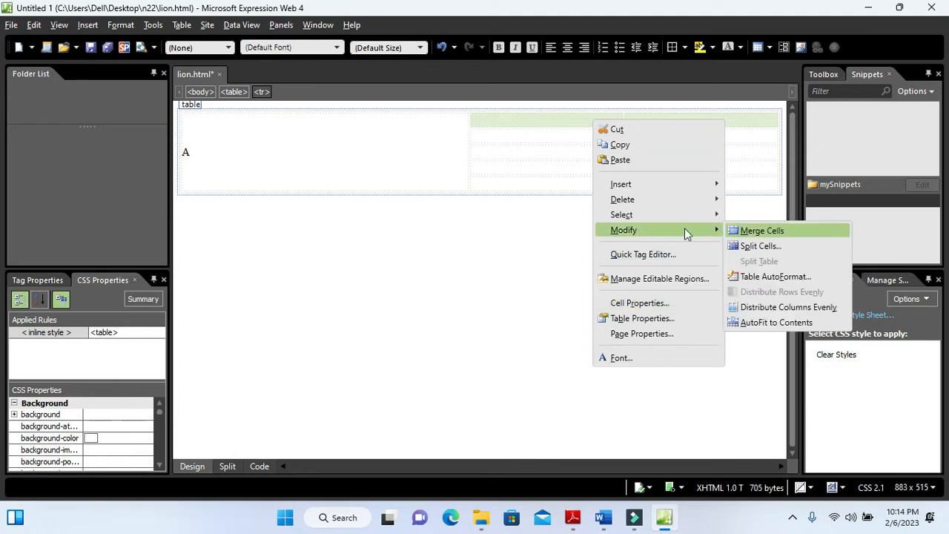
{"action": "left_click", "coordinate": [732, 232]}
{"action": "type", "text": "B"}
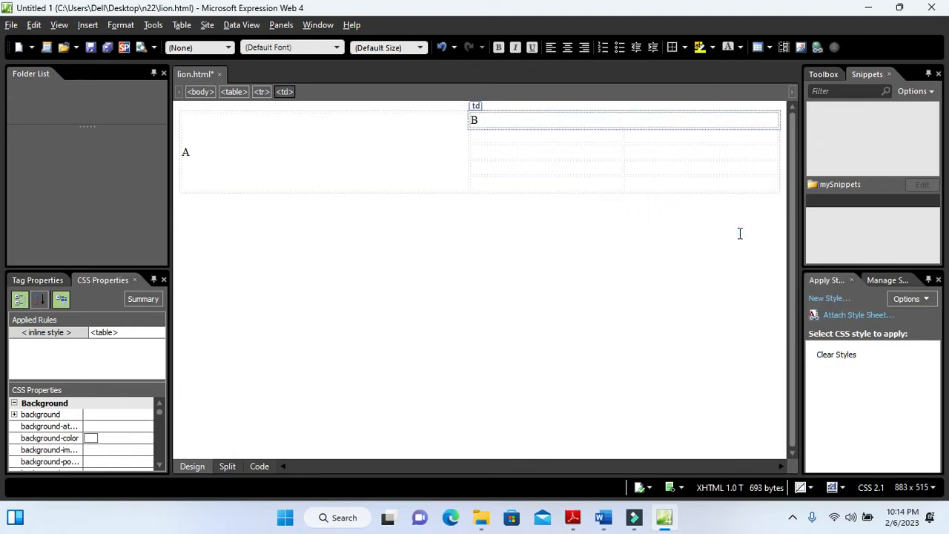
Merge the second row's two cells under B and label the merged cell C
{"action": "key", "text": "alt+Tab"}
{"action": "key", "text": "alt+Tab"}
{"action": "left_click_drag", "start_coordinate": [576, 133], "coordinate": [639, 135]}
{"action": "right_click", "coordinate": [607, 137]}
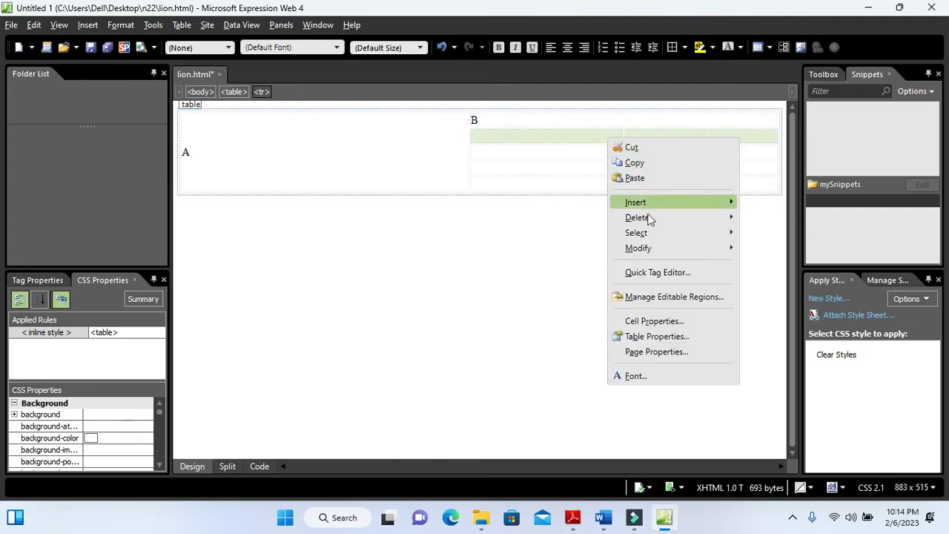
{"action": "mouse_move", "coordinate": [652, 250]}
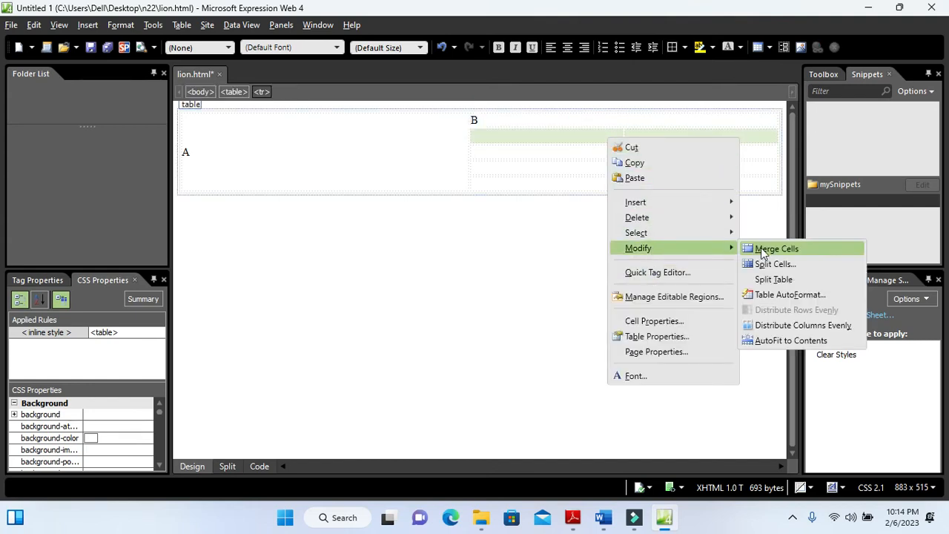
{"action": "left_click", "coordinate": [763, 249]}
{"action": "type", "text": "C"}
Check the diagram's lower rows, merge the third row's two cells under C and label the merged cell D
{"action": "key", "text": "alt+Tab"}
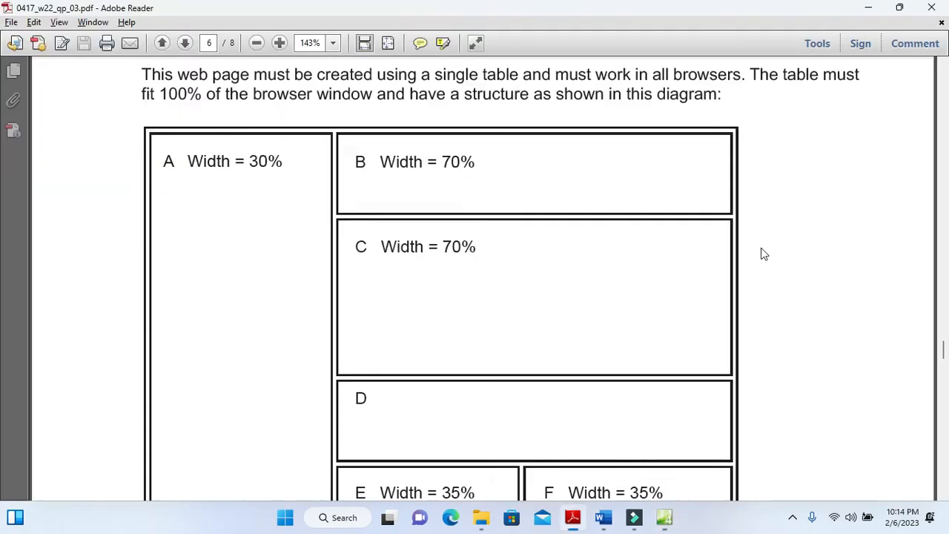
{"action": "scroll", "coordinate": [499, 298], "scroll_direction": "down", "scroll_amount": 3}
{"action": "key", "text": "alt+Tab"}
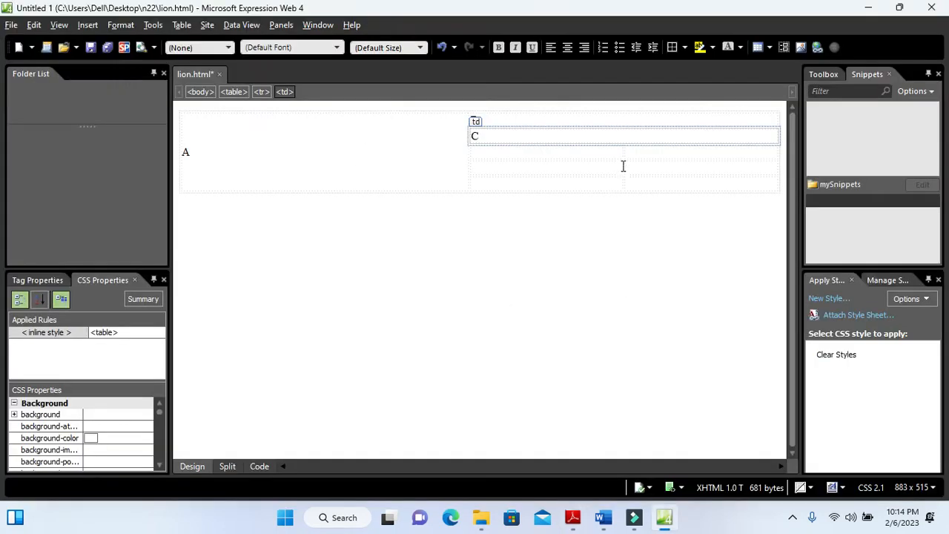
{"action": "left_click_drag", "start_coordinate": [633, 155], "coordinate": [584, 153]}
{"action": "right_click", "coordinate": [585, 154]}
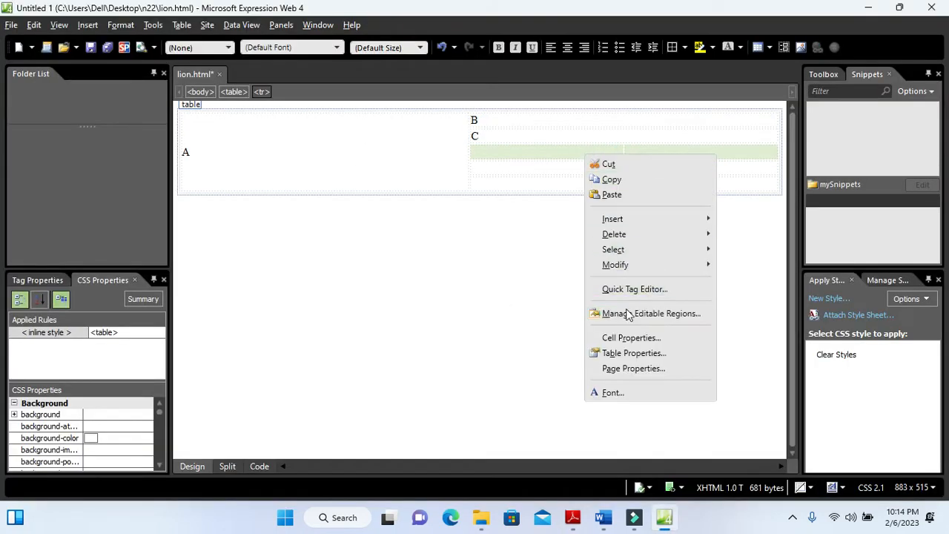
{"action": "mouse_move", "coordinate": [644, 266]}
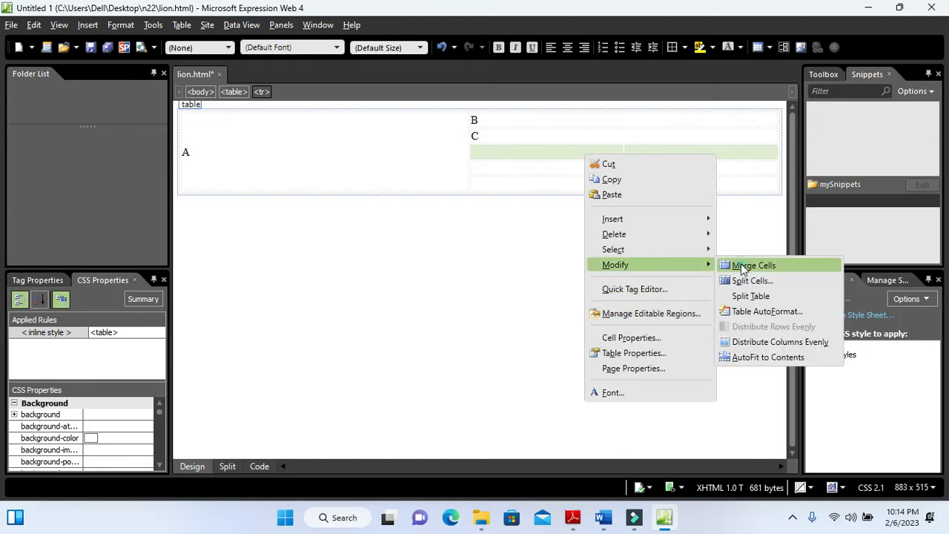
{"action": "left_click", "coordinate": [742, 266]}
{"action": "type", "text": "D"}
Compare the last rows with the diagram, merge the fifth row's two cells and label the merged cell G
{"action": "left_click", "coordinate": [552, 171]}
{"action": "key", "text": "alt+Tab"}
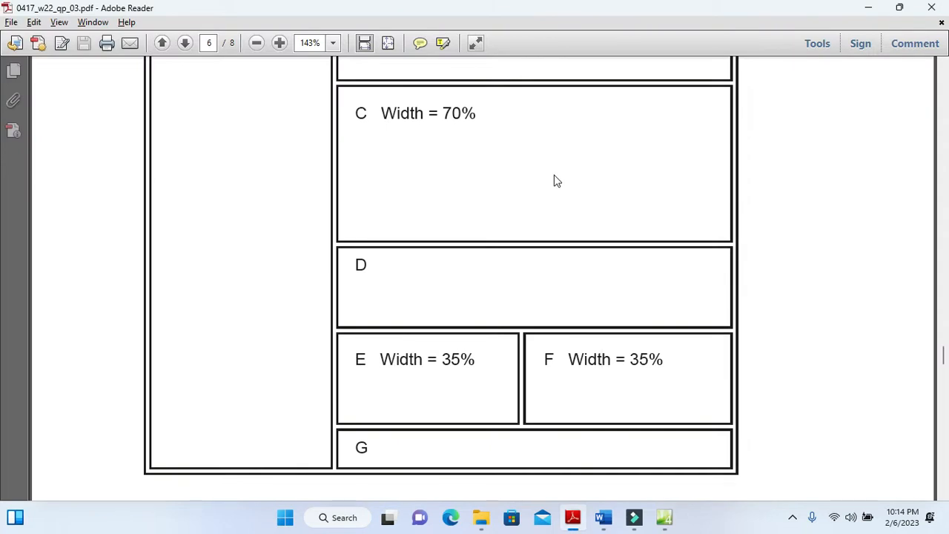
{"action": "key", "text": "alt+Tab"}
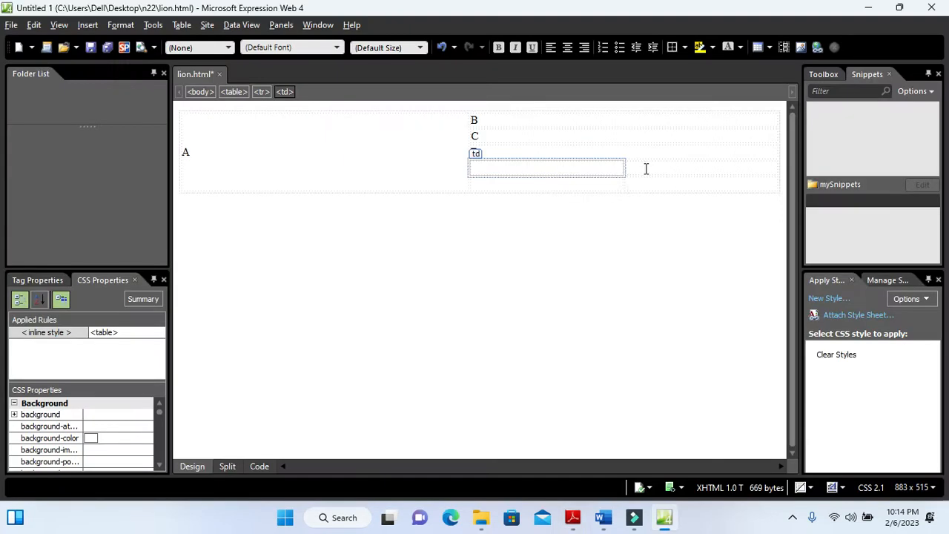
{"action": "left_click_drag", "start_coordinate": [593, 184], "coordinate": [646, 185]}
{"action": "key", "text": "alt+Tab"}
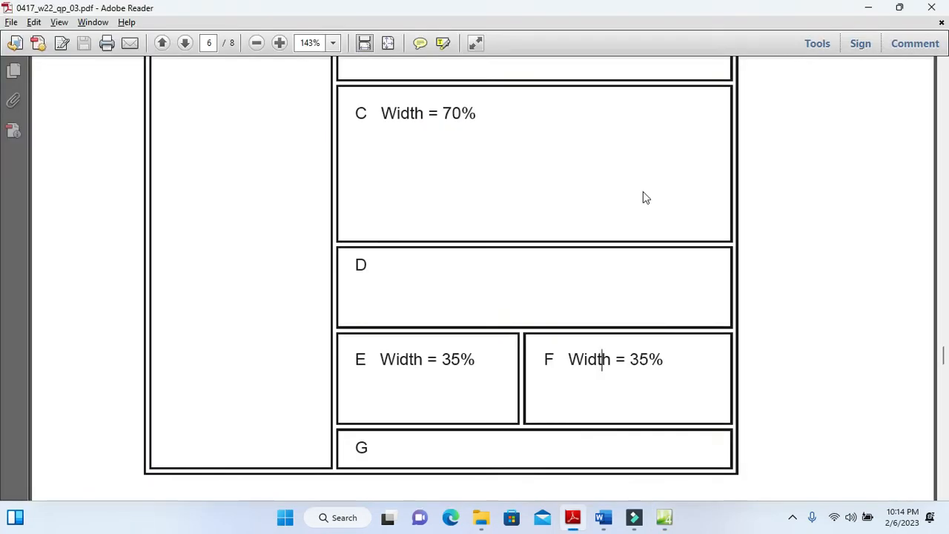
{"action": "key", "text": "alt+Tab"}
{"action": "right_click", "coordinate": [600, 187]}
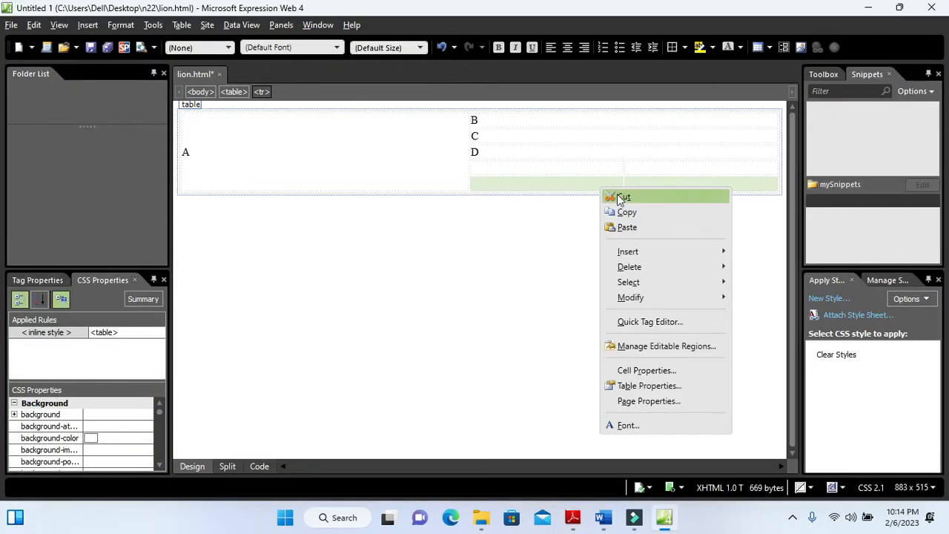
{"action": "mouse_move", "coordinate": [647, 297]}
{"action": "left_click", "coordinate": [750, 296]}
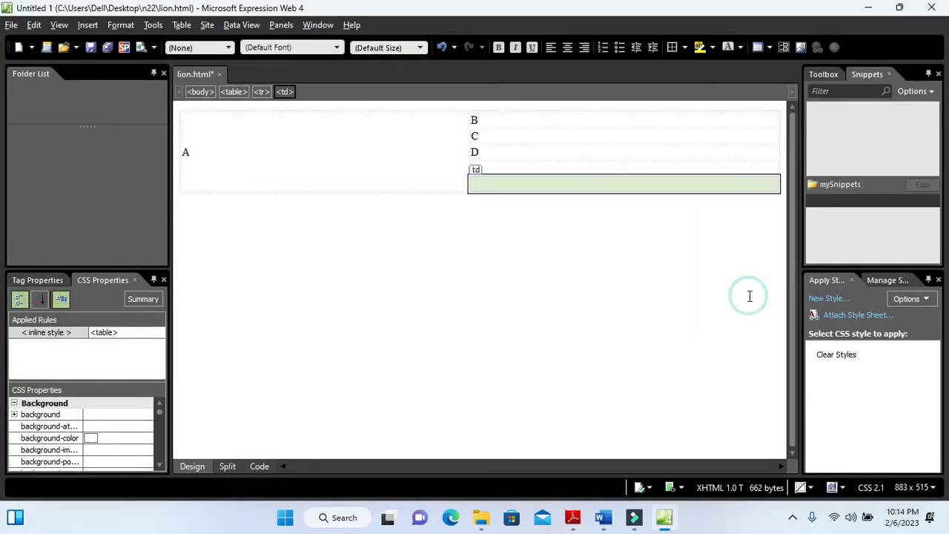
{"action": "type", "text": "G"}
Label the two unmerged cells in the table's fourth row E and F
{"action": "left_click", "coordinate": [544, 169]}
{"action": "type", "text": "E"}
{"action": "left_click", "coordinate": [668, 166]}
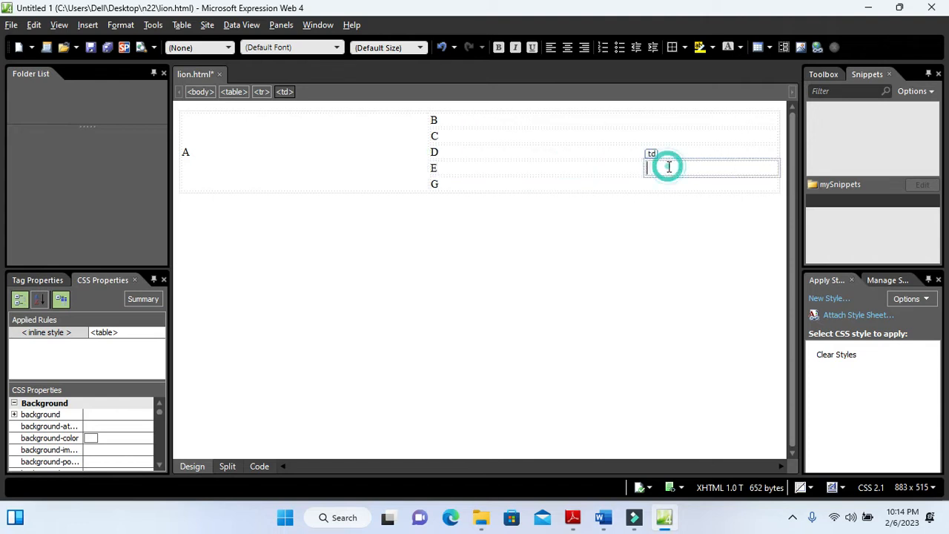
{"action": "type", "text": "F"}
Check the required widths in the exam paper's diagram and set cell A's width to 30 percent
{"action": "key", "text": "alt+Tab"}
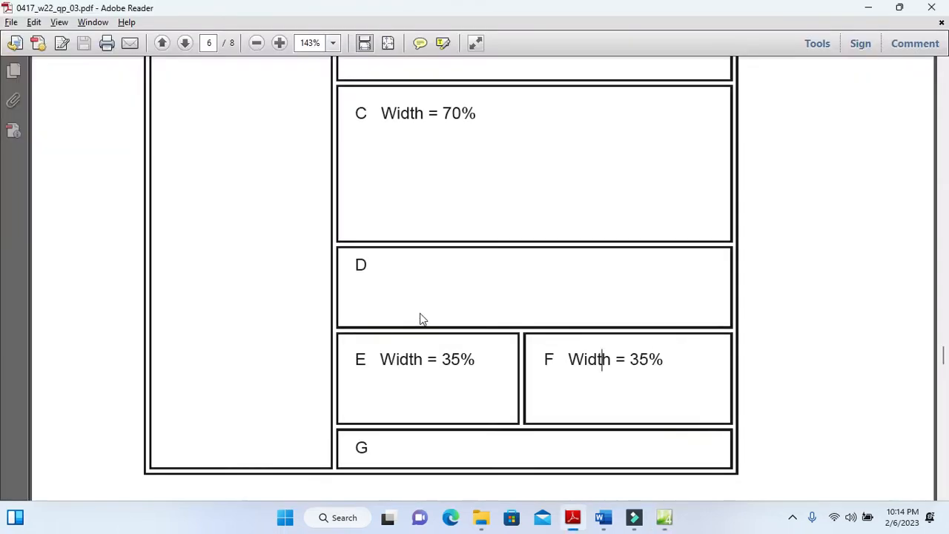
{"action": "scroll", "coordinate": [419, 317], "scroll_direction": "up", "scroll_amount": 3}
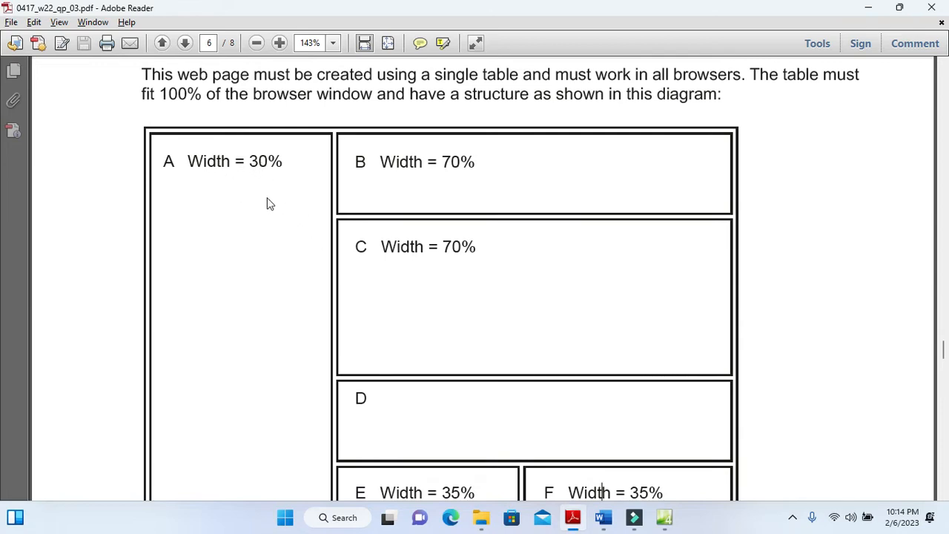
{"action": "key", "text": "alt+Tab"}
{"action": "left_click", "coordinate": [267, 153]}
{"action": "right_click", "coordinate": [268, 153]}
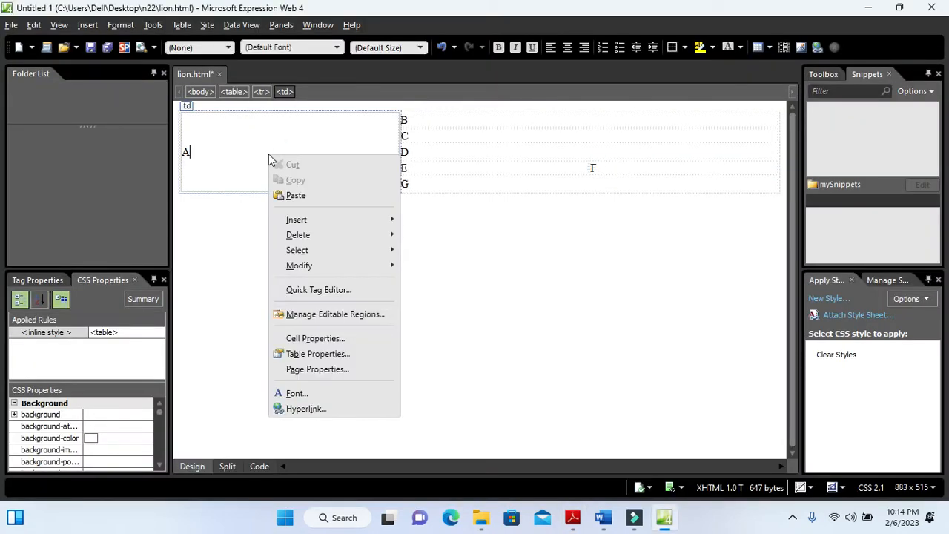
{"action": "left_click", "coordinate": [332, 339]}
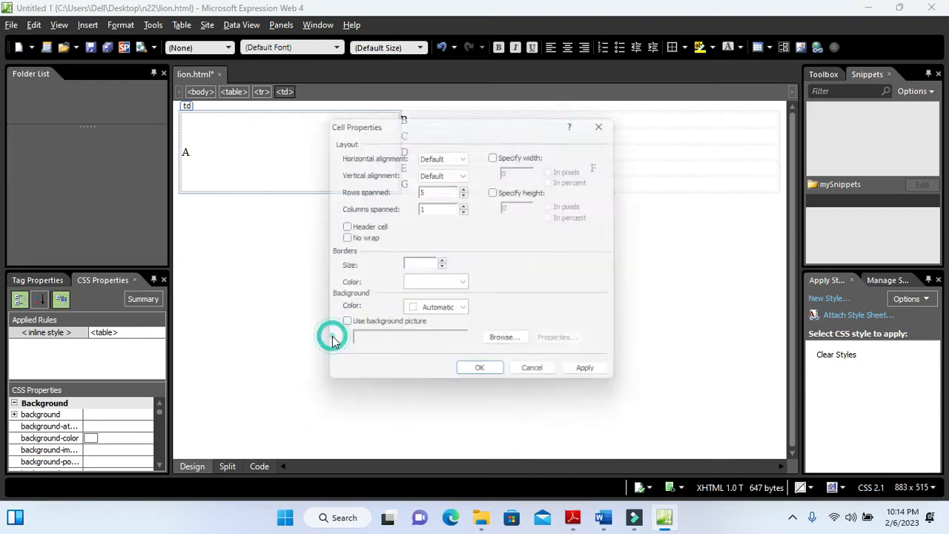
{"action": "left_click", "coordinate": [497, 152]}
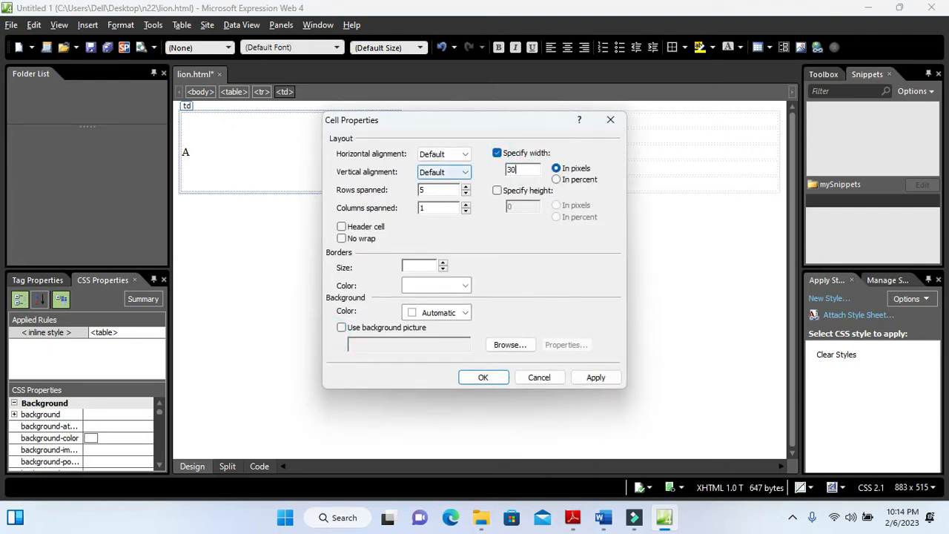
{"action": "left_click", "coordinate": [557, 179]}
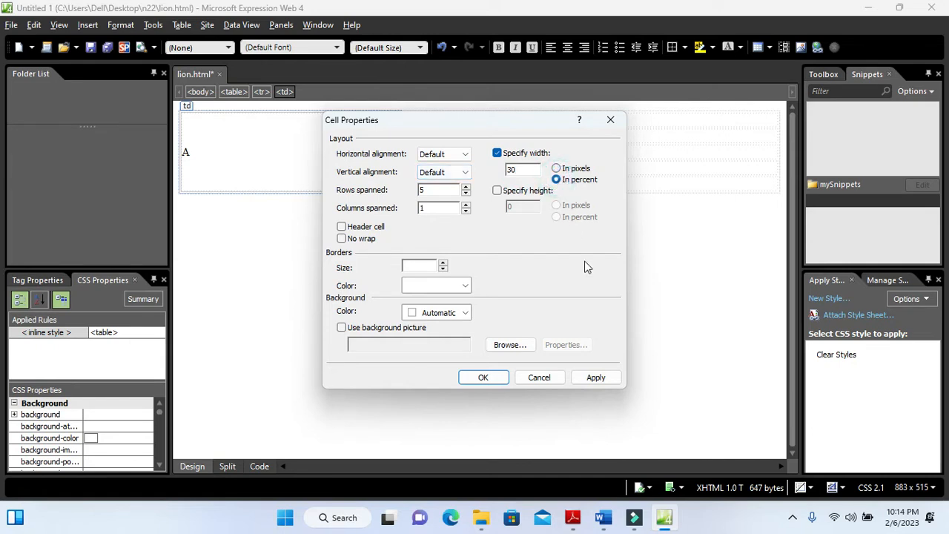
{"action": "left_click", "coordinate": [596, 378]}
{"action": "left_click", "coordinate": [483, 377]}
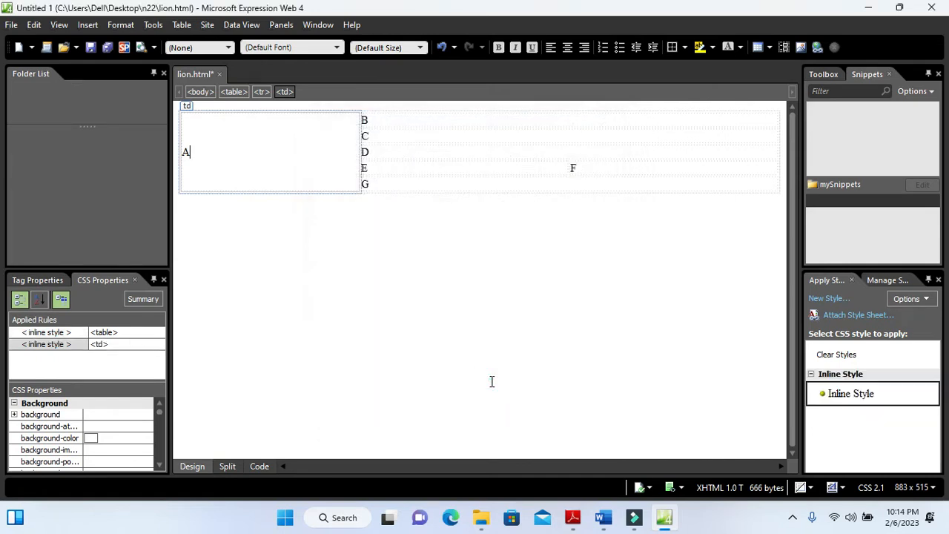
Check cell B's dimension in the exam diagram and set the cell's width to 70 percent
{"action": "key", "text": "alt+Tab"}
{"action": "key", "text": "alt+Tab"}
{"action": "left_click", "coordinate": [521, 118]}
{"action": "right_click", "coordinate": [520, 117]}
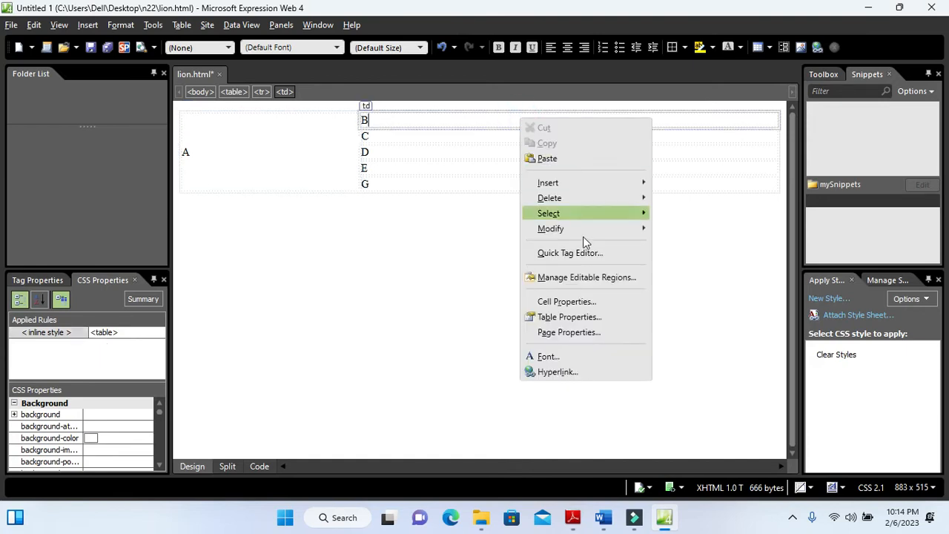
{"action": "left_click", "coordinate": [566, 301]}
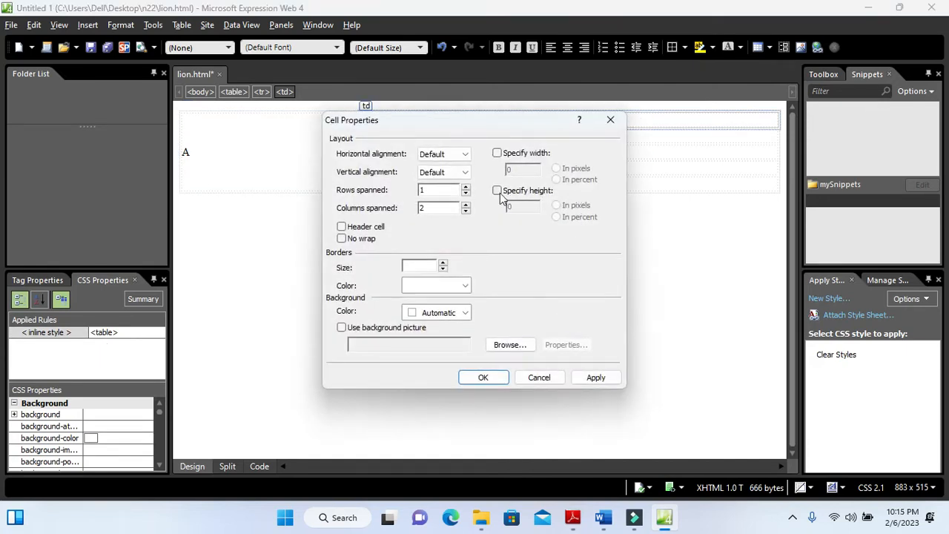
{"action": "key", "text": "alt+Tab"}
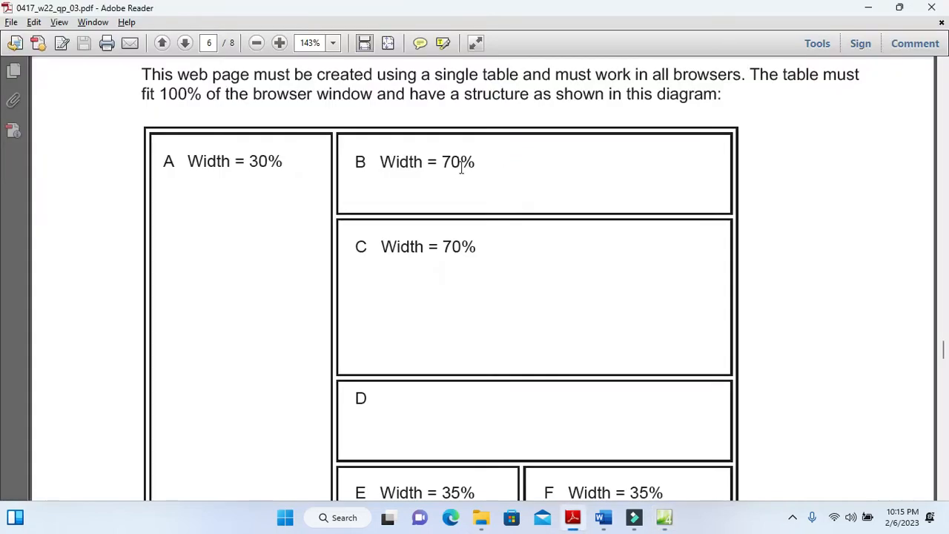
{"action": "key", "text": "alt+Tab"}
{"action": "left_click", "coordinate": [496, 153]}
{"action": "left_click", "coordinate": [556, 180]}
{"action": "left_click_drag", "start_coordinate": [527, 172], "coordinate": [455, 178]}
{"action": "type", "text": "70"}
{"action": "left_click", "coordinate": [590, 378]}
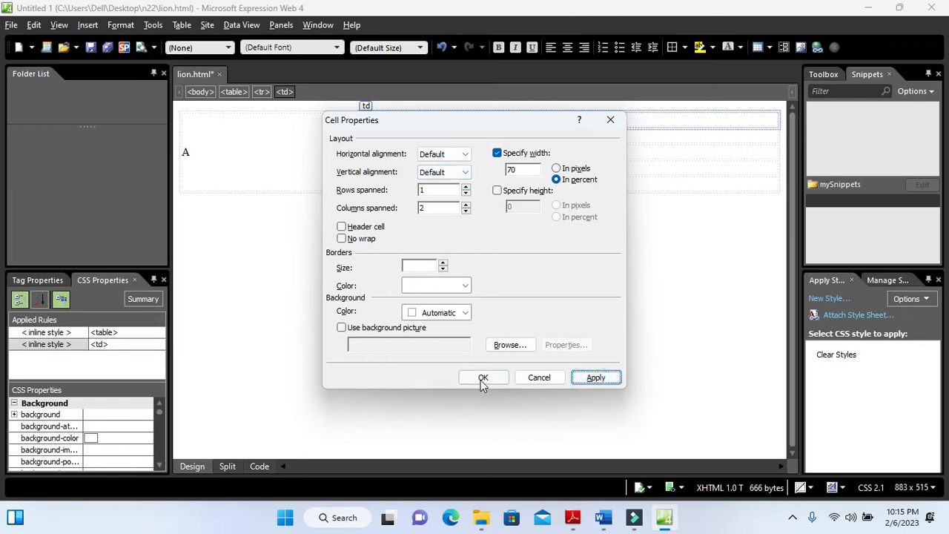
{"action": "left_click", "coordinate": [482, 379]}
Set cell C's width to 70 percent, comparing it with the exam paper's diagram
{"action": "key", "text": "alt+Tab"}
{"action": "key", "text": "alt+Tab"}
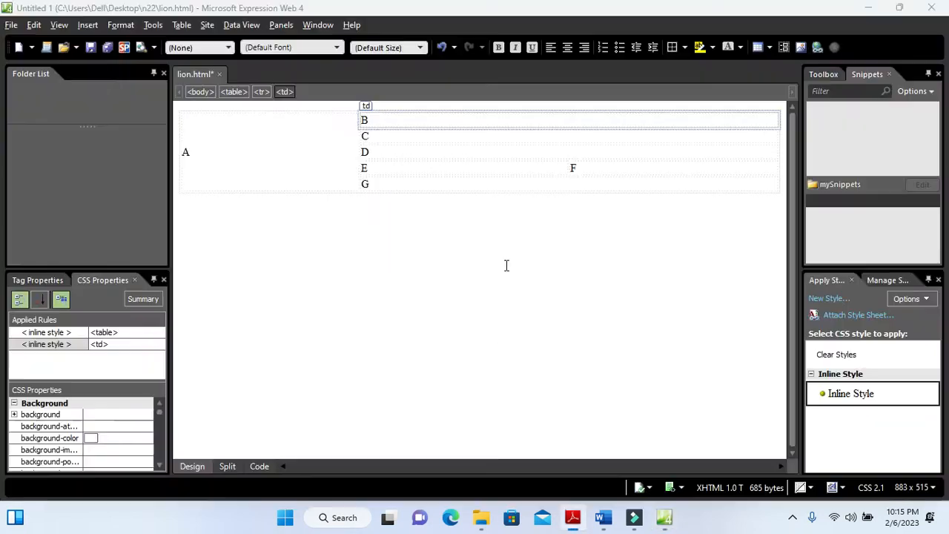
{"action": "left_click", "coordinate": [574, 136]}
{"action": "right_click", "coordinate": [573, 135]}
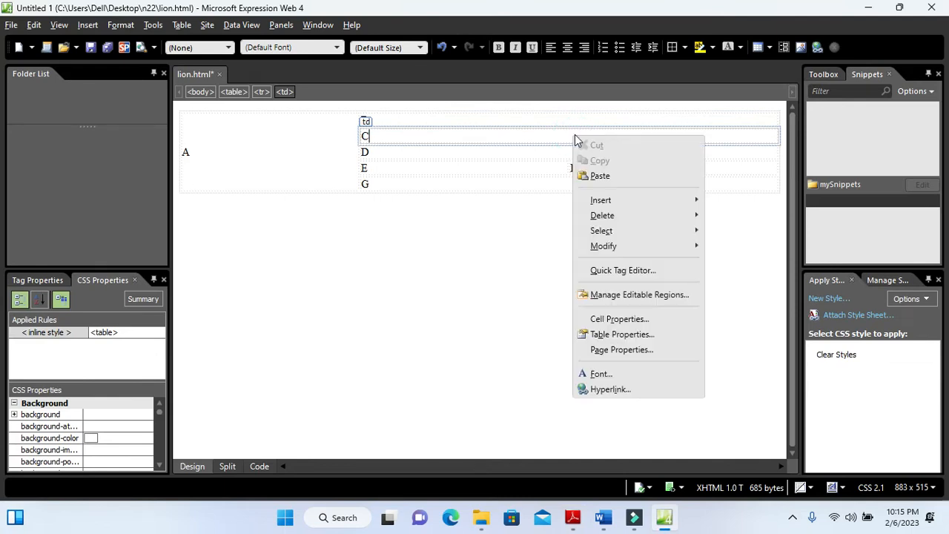
{"action": "left_click", "coordinate": [618, 319]}
{"action": "key", "text": "alt+Tab"}
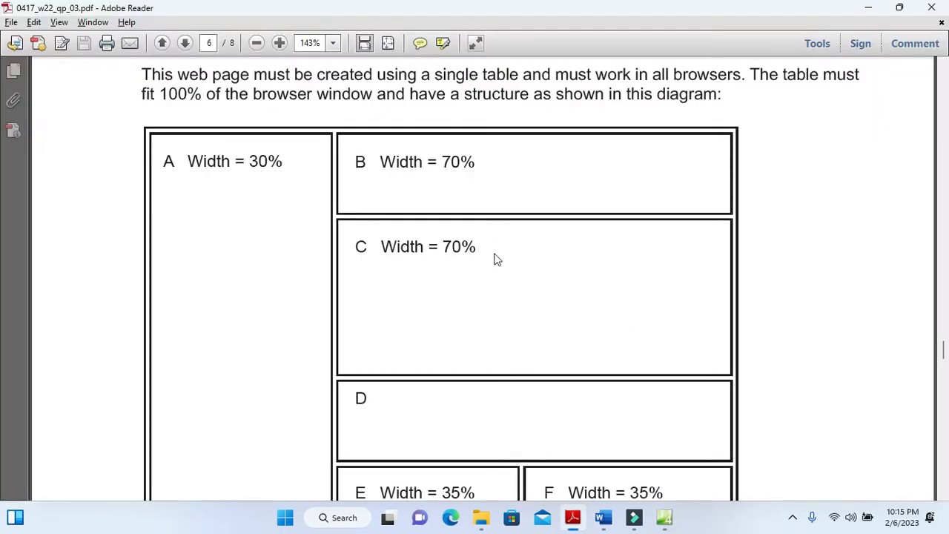
{"action": "key", "text": "alt+Tab"}
{"action": "left_click", "coordinate": [497, 153]}
{"action": "left_click", "coordinate": [557, 179]}
{"action": "left_click_drag", "start_coordinate": [538, 170], "coordinate": [419, 177]}
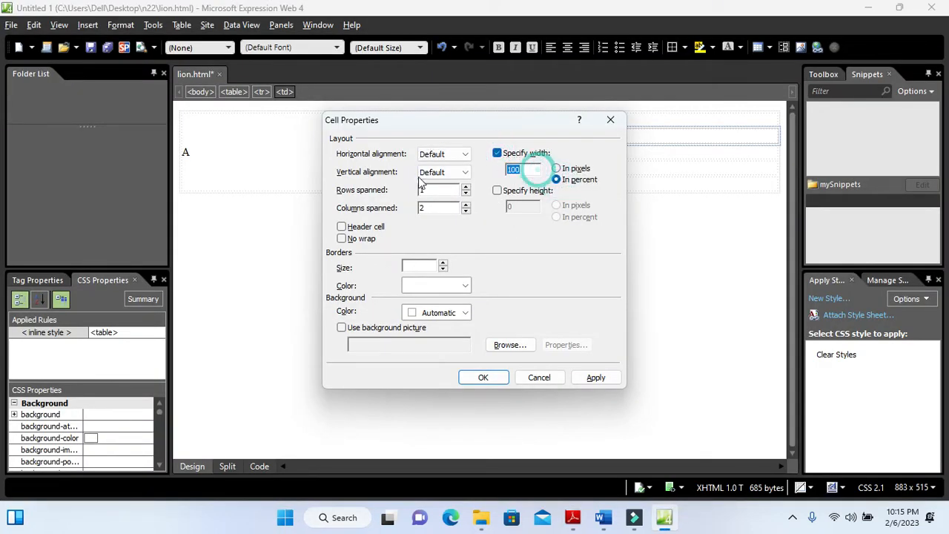
{"action": "type", "text": "70"}
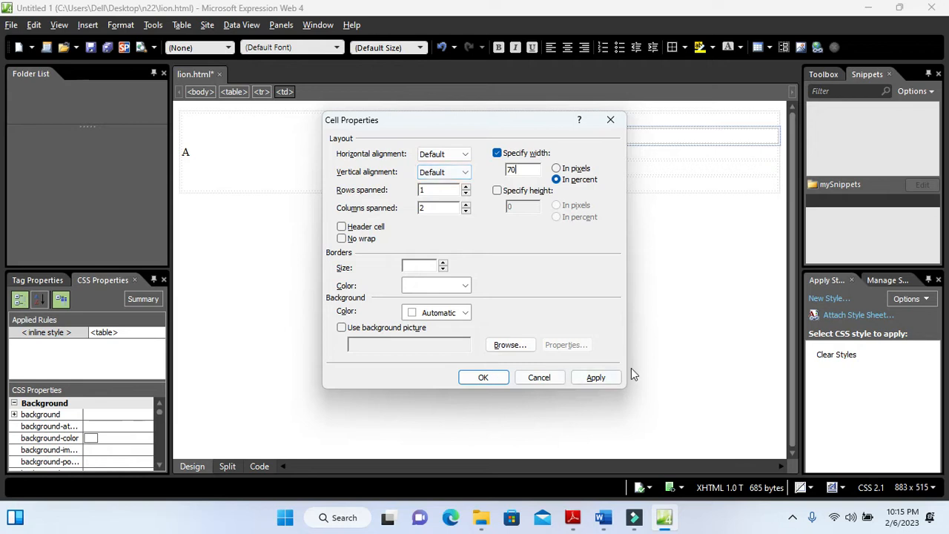
{"action": "left_click", "coordinate": [581, 380]}
{"action": "left_click", "coordinate": [482, 377]}
Check the diagram's lower rows and set the width of cells E and F together to 35 percent
{"action": "key", "text": "alt+Tab"}
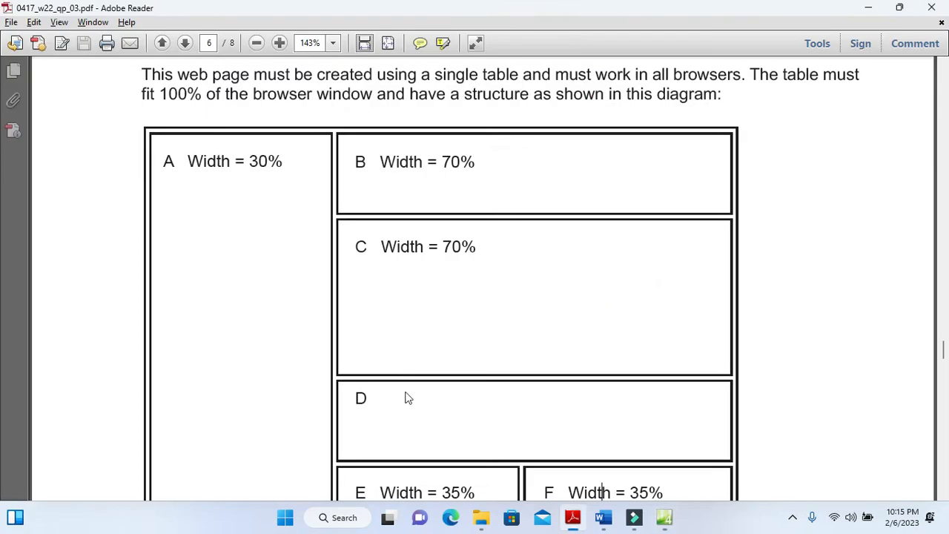
{"action": "scroll", "coordinate": [394, 352], "scroll_direction": "down", "scroll_amount": 3}
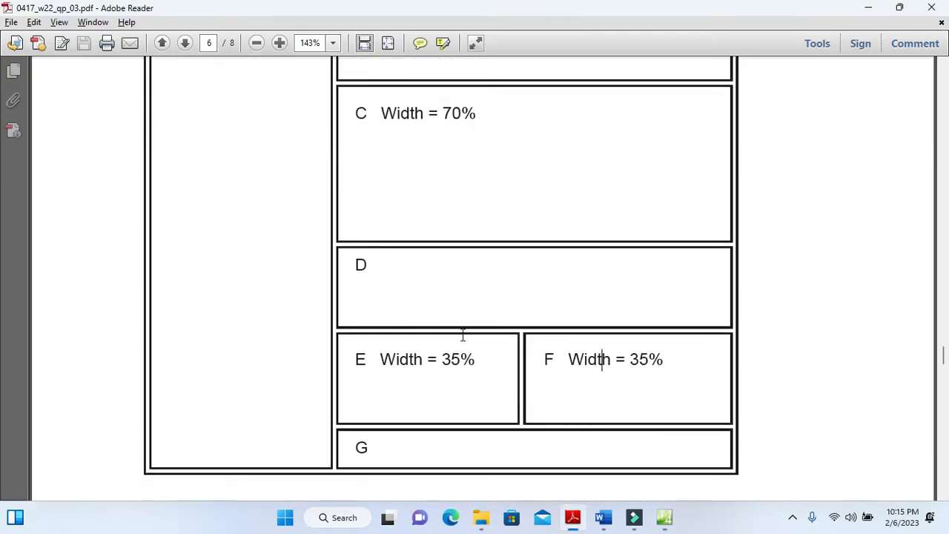
{"action": "scroll", "coordinate": [462, 333], "scroll_direction": "down", "scroll_amount": 2}
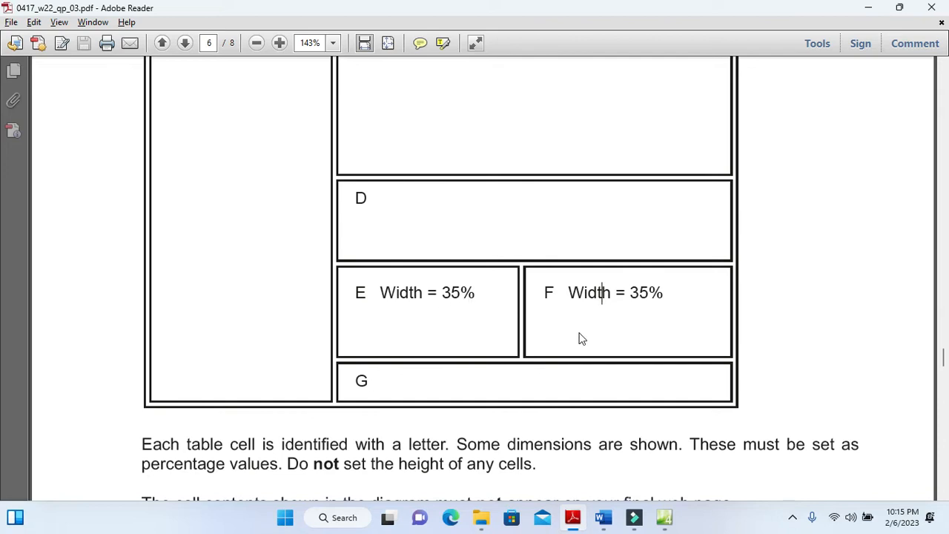
{"action": "key", "text": "alt+Tab"}
{"action": "left_click", "coordinate": [500, 162]}
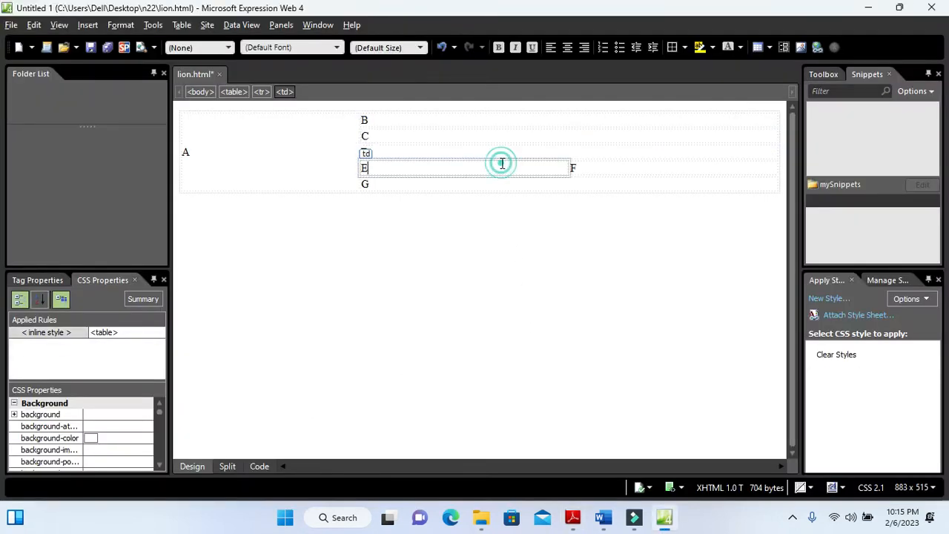
{"action": "left_click_drag", "start_coordinate": [502, 163], "coordinate": [585, 163]}
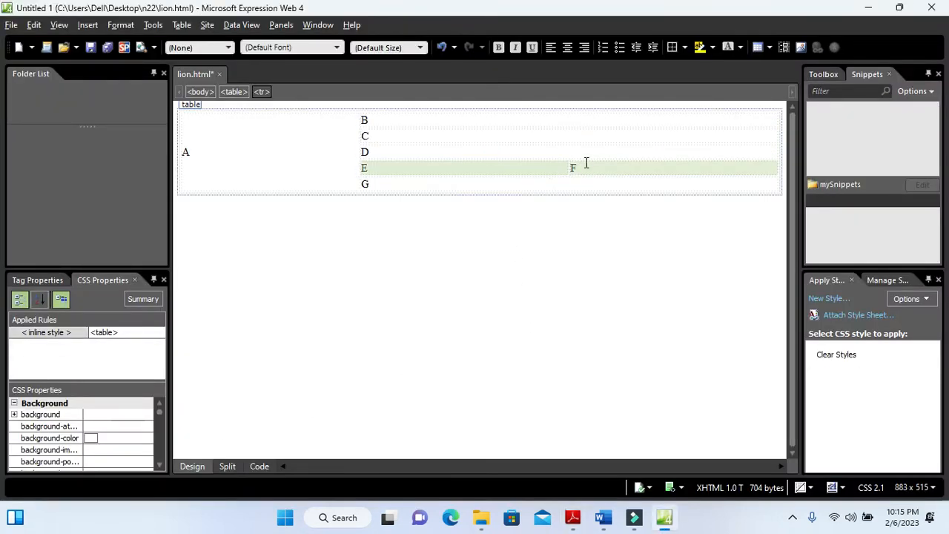
{"action": "right_click", "coordinate": [544, 171]}
{"action": "left_click", "coordinate": [591, 349]}
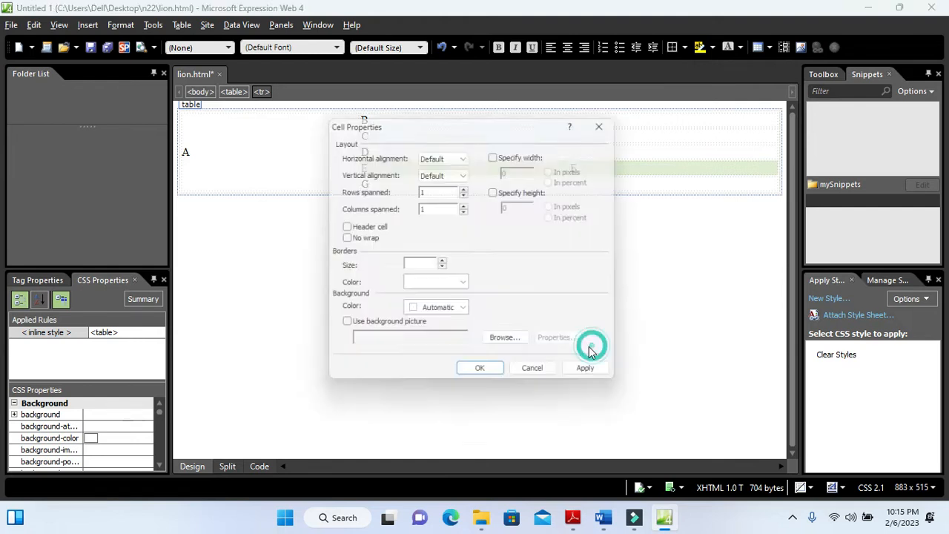
{"action": "left_click", "coordinate": [496, 153]}
{"action": "left_click", "coordinate": [519, 169]}
{"action": "type", "text": "35"}
{"action": "left_click", "coordinate": [557, 180]}
{"action": "left_click", "coordinate": [596, 377]}
{"action": "left_click", "coordinate": [487, 381]}
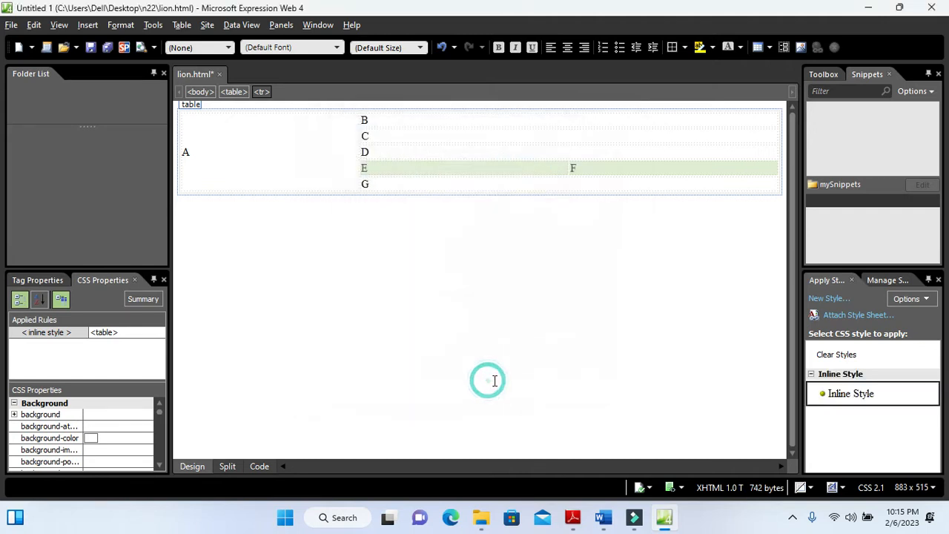
Read the exam paper's notes on cell dimensions, cell contents and table borders, and question 19's list of cell contents
{"action": "key", "text": "alt+Tab"}
{"action": "scroll", "coordinate": [521, 381], "scroll_direction": "down", "scroll_amount": 5}
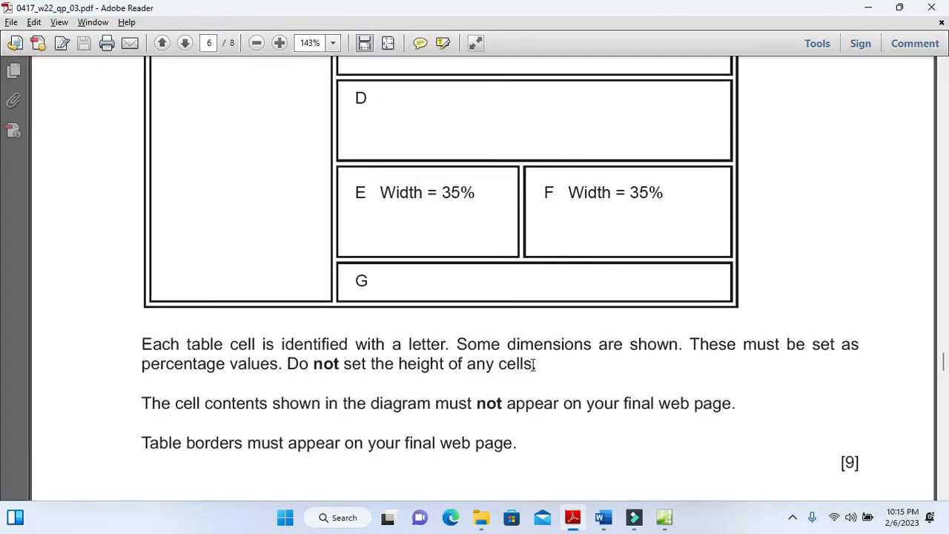
{"action": "left_click_drag", "start_coordinate": [138, 278], "coordinate": [515, 306]}
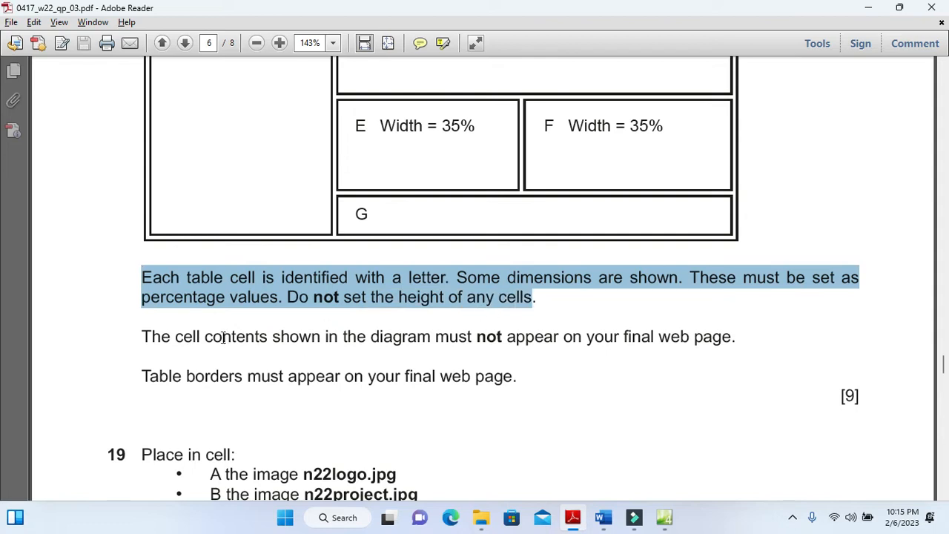
{"action": "left_click_drag", "start_coordinate": [144, 338], "coordinate": [724, 346]}
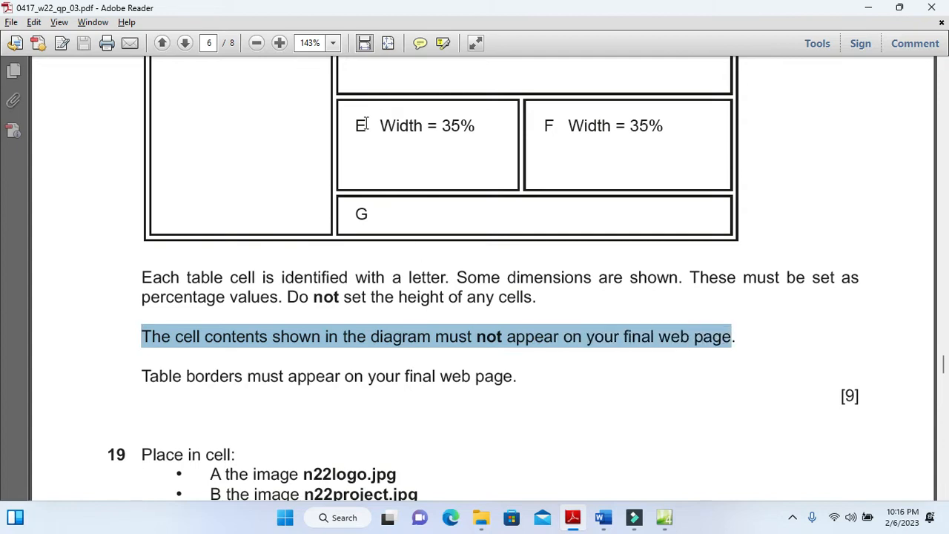
{"action": "left_click_drag", "start_coordinate": [382, 126], "coordinate": [471, 141]}
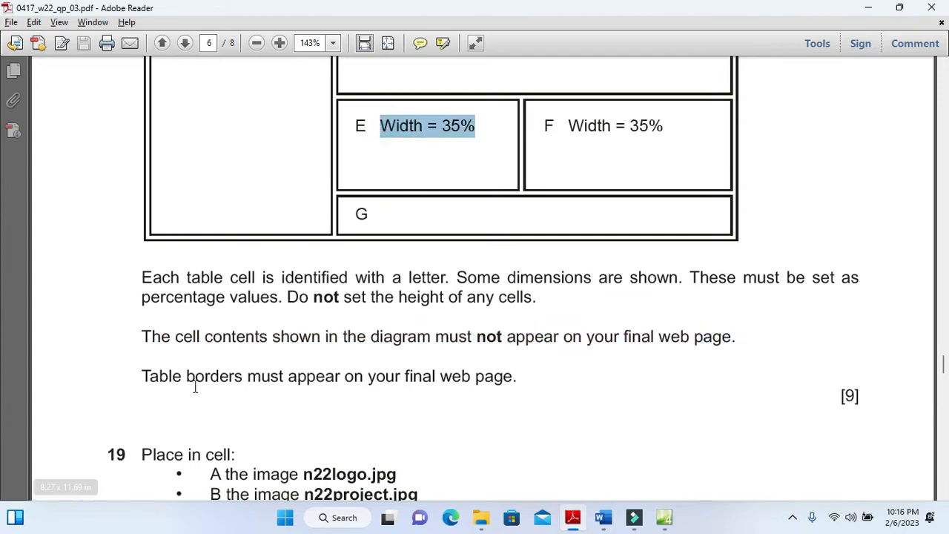
{"action": "left_click_drag", "start_coordinate": [141, 375], "coordinate": [515, 383]}
{"action": "scroll", "coordinate": [423, 409], "scroll_direction": "down", "scroll_amount": 5}
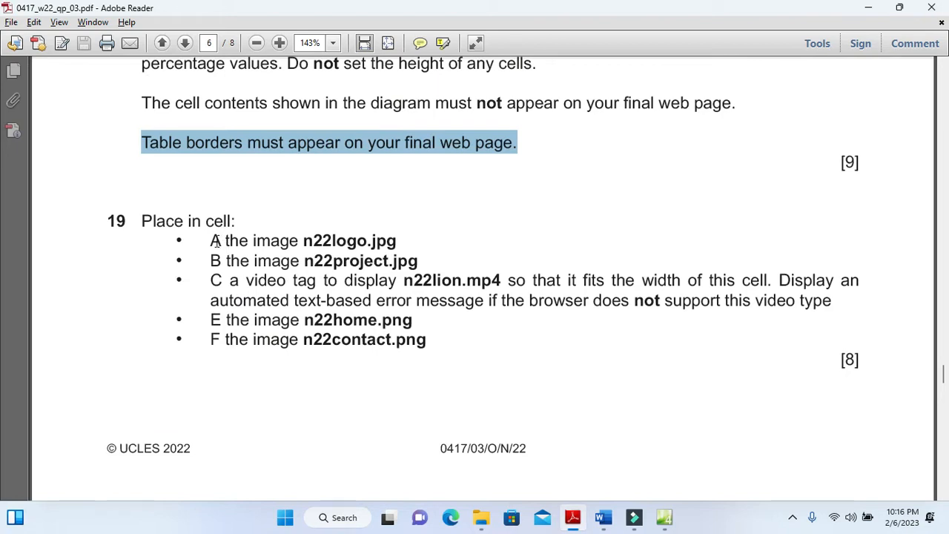
Replace the letter in cell A with the n22logo picture from the n22 folder on the desktop
{"action": "key", "text": "alt+Tab"}
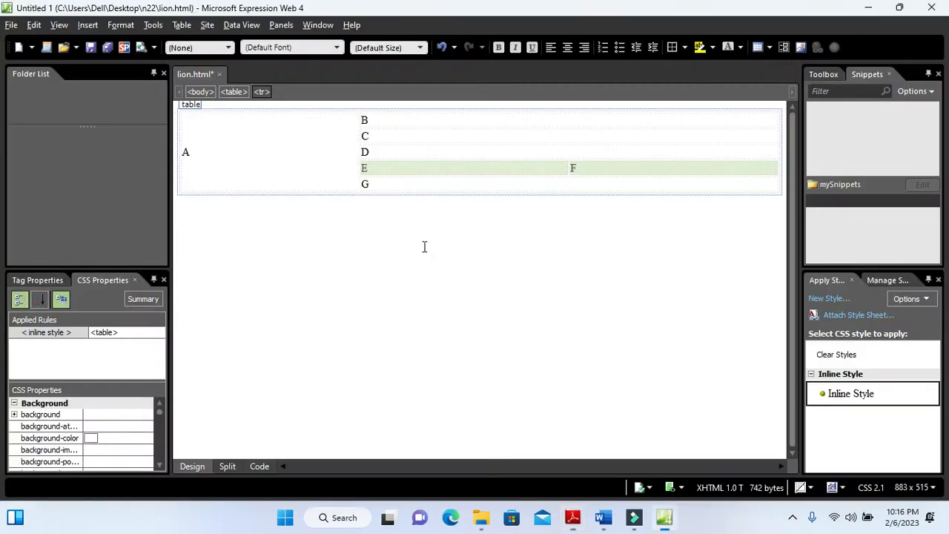
{"action": "left_click", "coordinate": [295, 152]}
{"action": "left_click", "coordinate": [272, 153]}
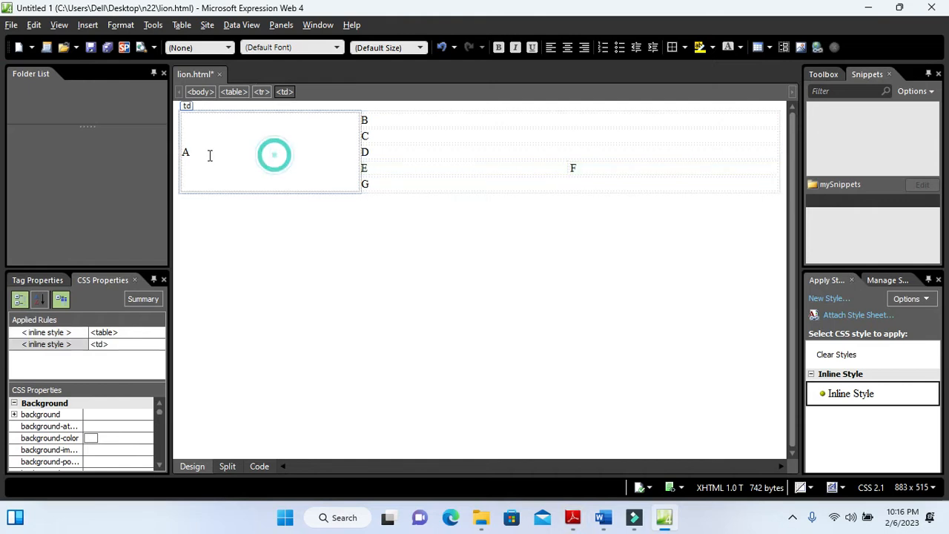
{"action": "left_click", "coordinate": [88, 25]}
{"action": "mouse_move", "coordinate": [205, 124]}
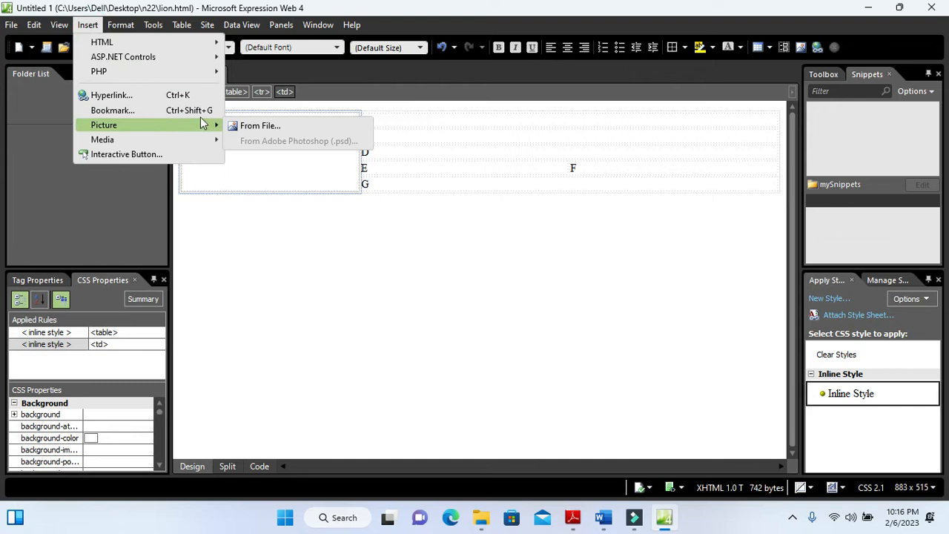
{"action": "left_click", "coordinate": [263, 122]}
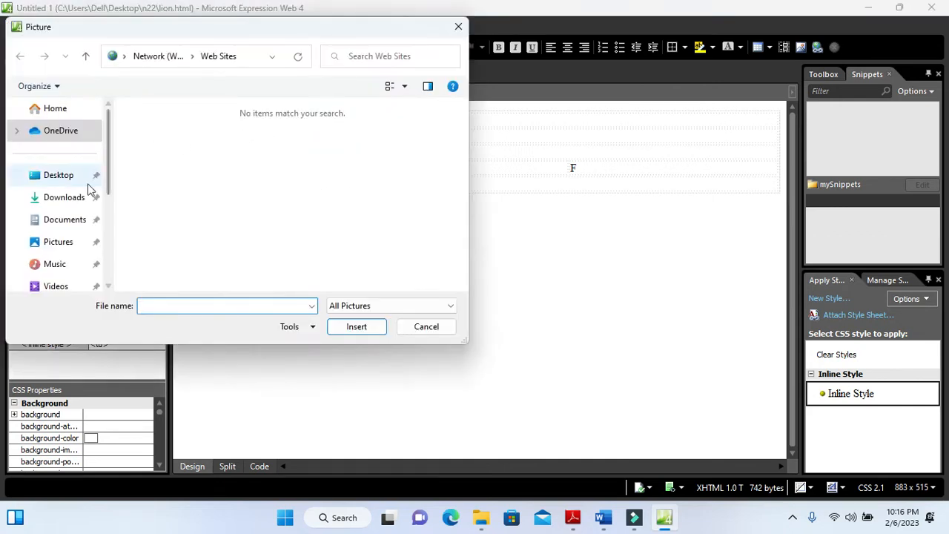
{"action": "left_click", "coordinate": [63, 178]}
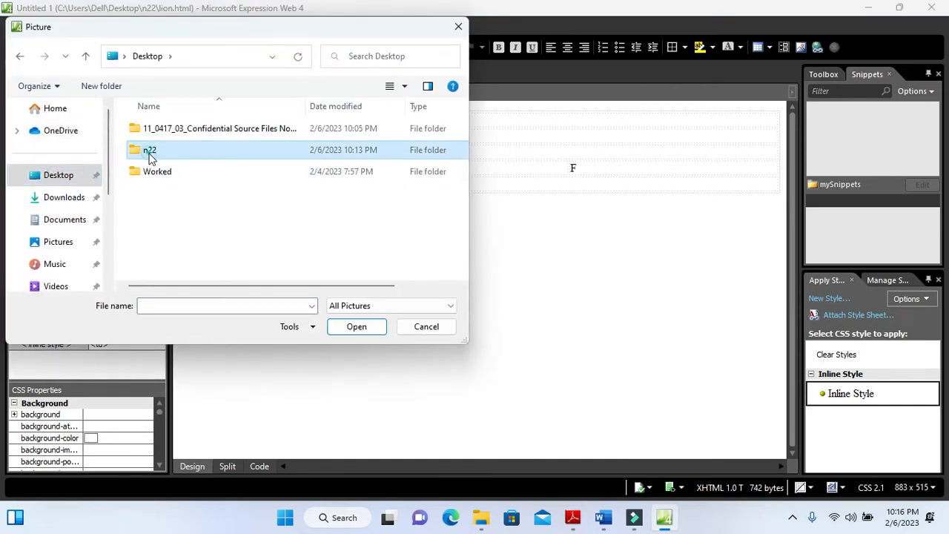
{"action": "double_click", "coordinate": [148, 153]}
{"action": "left_click", "coordinate": [332, 148]}
{"action": "left_click", "coordinate": [356, 327]}
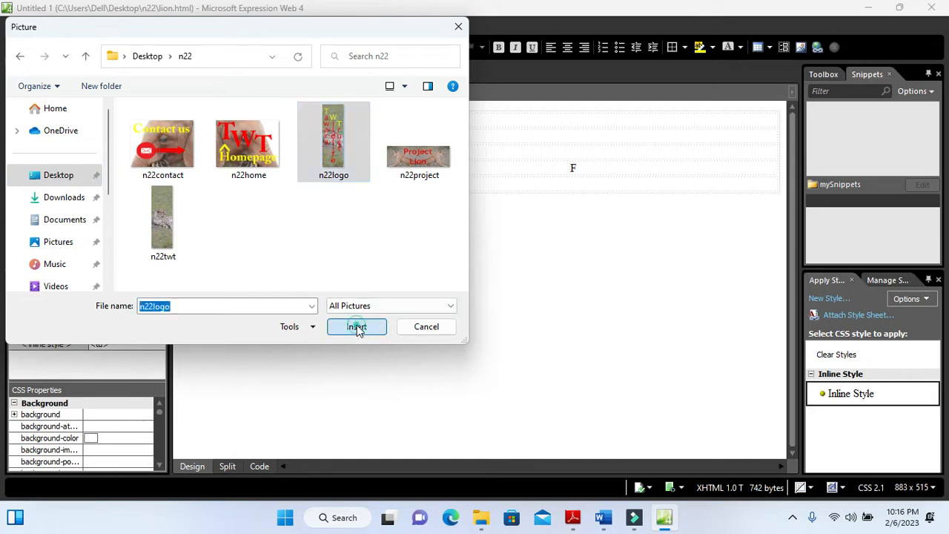
Give the n22logo picture in cell A the alternate text Logo, checking question 19 in the exam paper
{"action": "key", "text": "alt+Tab"}
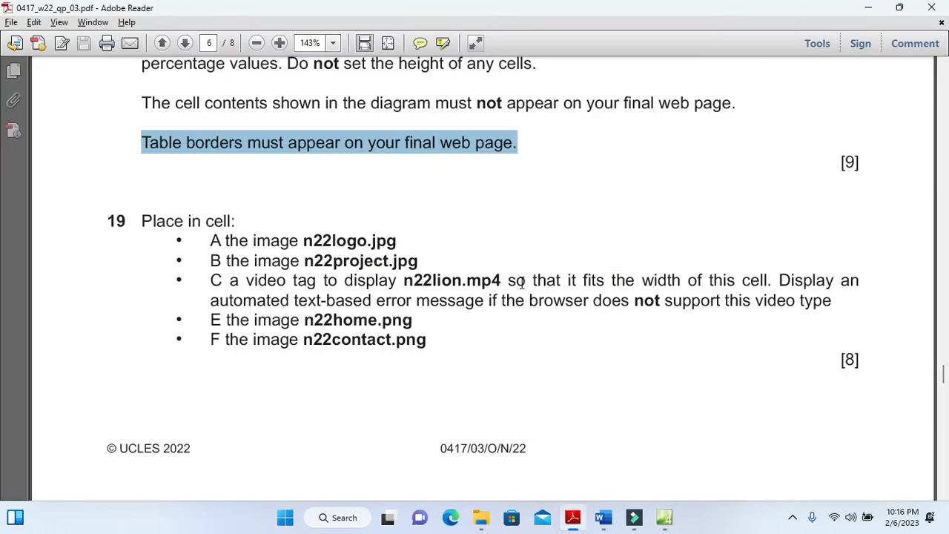
{"action": "key", "text": "alt+Tab"}
{"action": "type", "text": "L"}
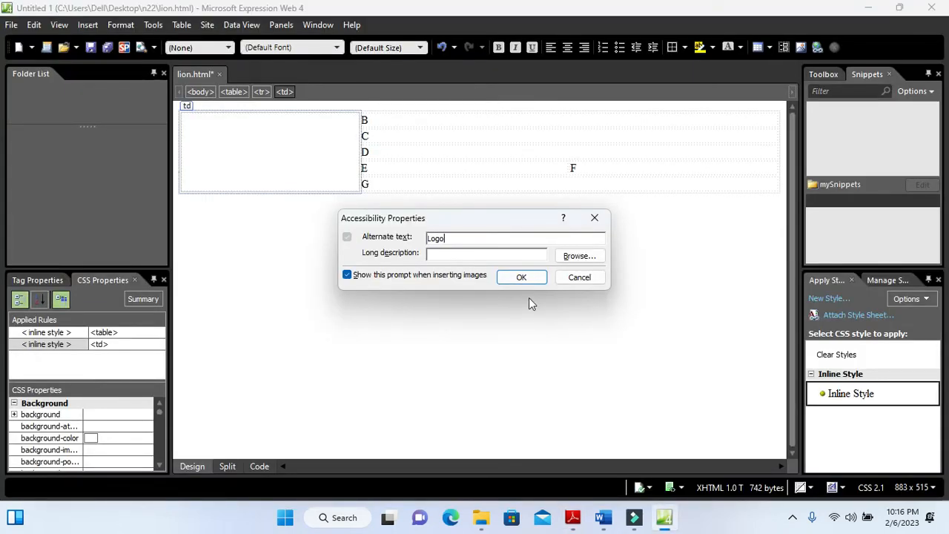
{"action": "left_click", "coordinate": [521, 278]}
Check in question 19 which image belongs in cell B and remove the placeholder letter from that cell
{"action": "key", "text": "alt+Tab"}
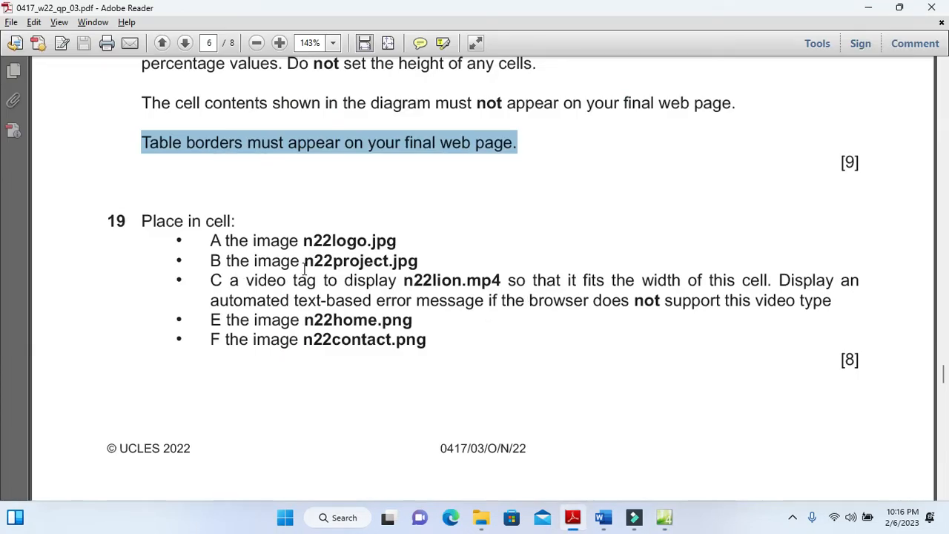
{"action": "left_click_drag", "start_coordinate": [304, 261], "coordinate": [366, 276]}
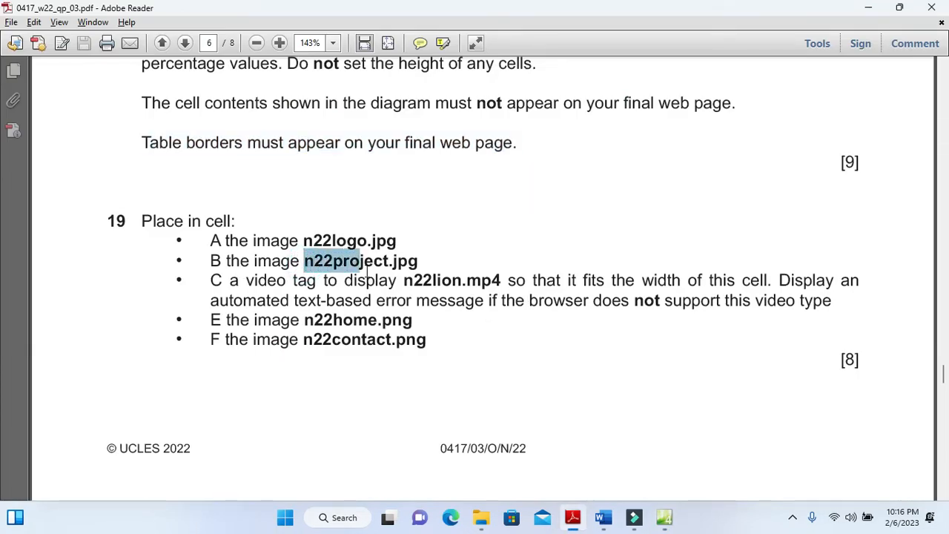
{"action": "key", "text": "alt+Tab"}
{"action": "scroll", "coordinate": [484, 247], "scroll_direction": "up", "scroll_amount": 2}
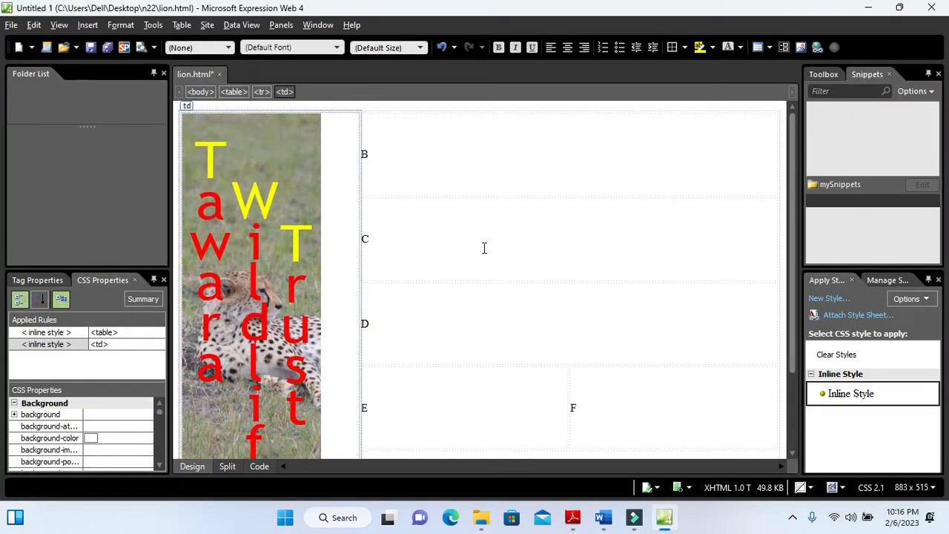
{"action": "left_click", "coordinate": [434, 158]}
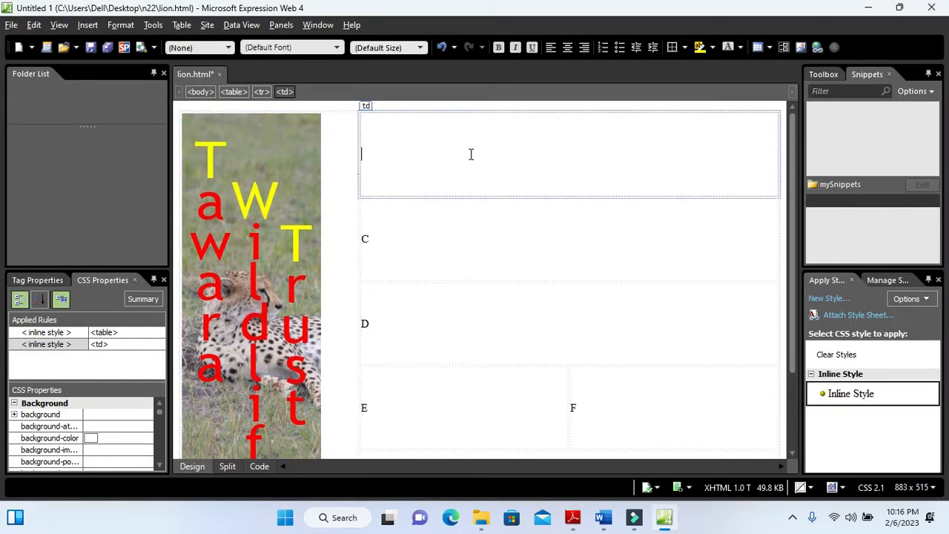
Insert the n22project picture from the n22 folder into cell B and give it alternate text
{"action": "left_click", "coordinate": [88, 24]}
{"action": "mouse_move", "coordinate": [132, 129]}
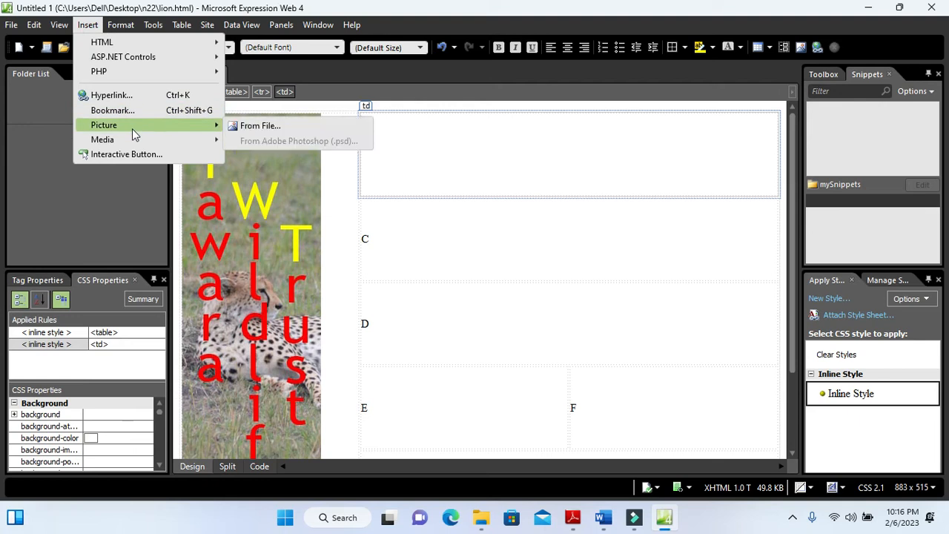
{"action": "left_click", "coordinate": [252, 126]}
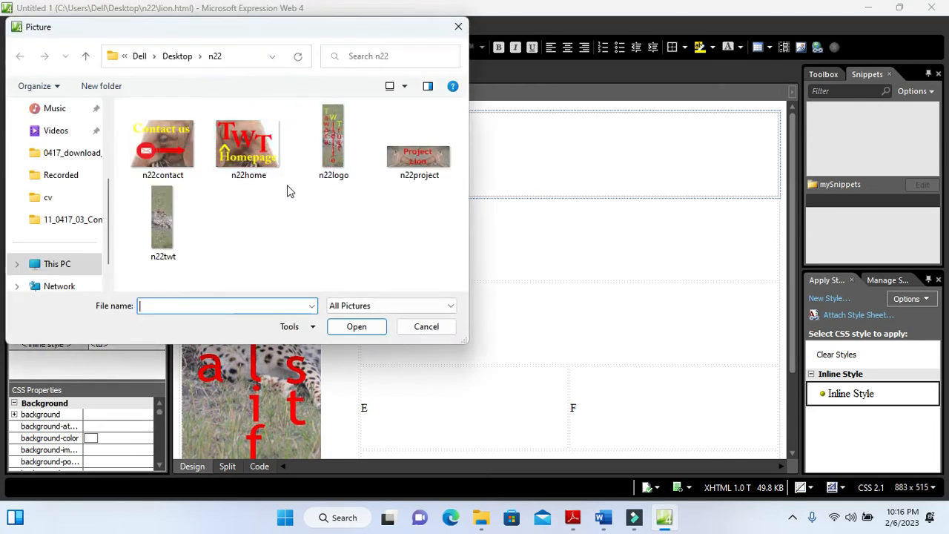
{"action": "left_click", "coordinate": [418, 151]}
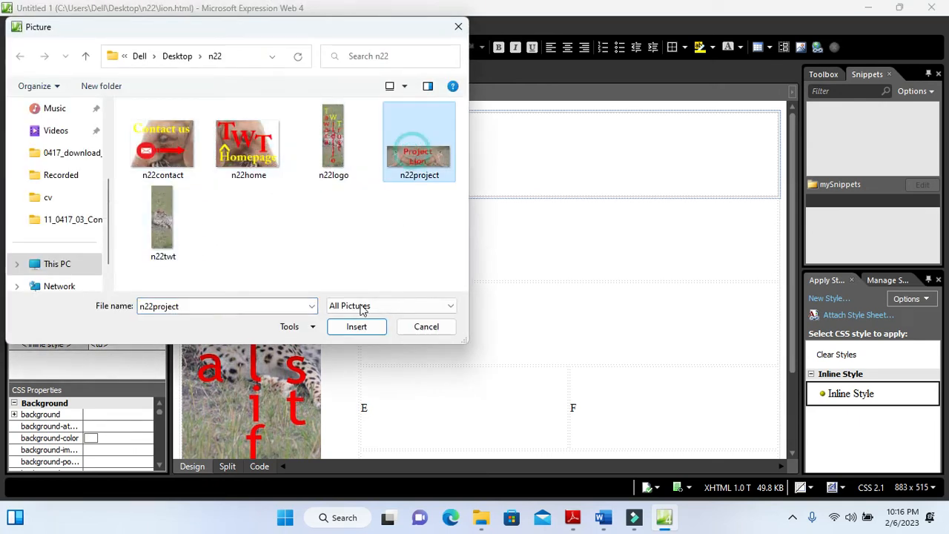
{"action": "left_click", "coordinate": [354, 326]}
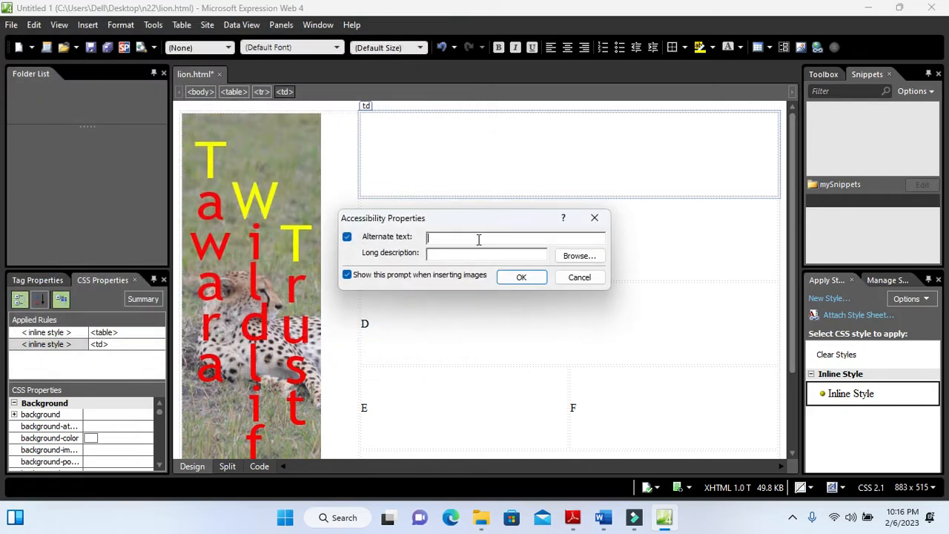
{"action": "key", "text": "alt+Tab"}
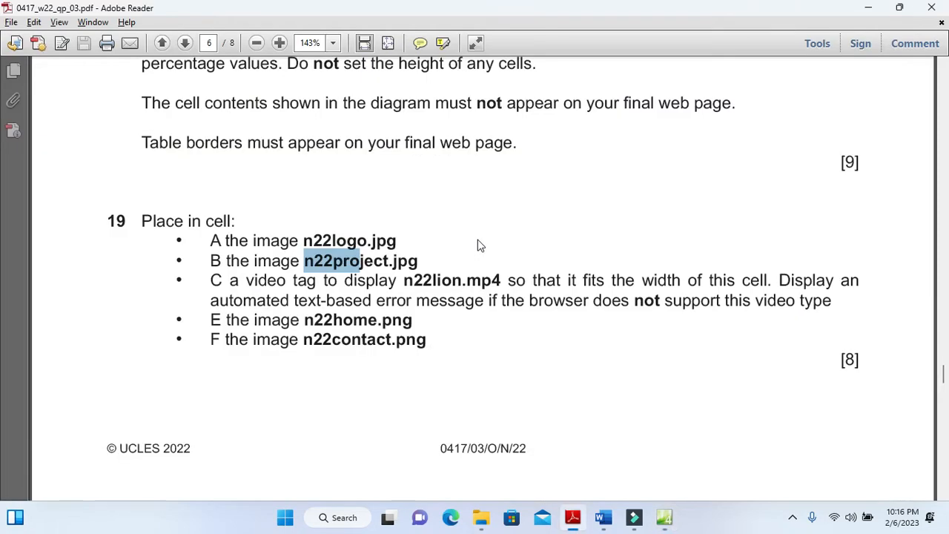
{"action": "key", "text": "alt+Tab"}
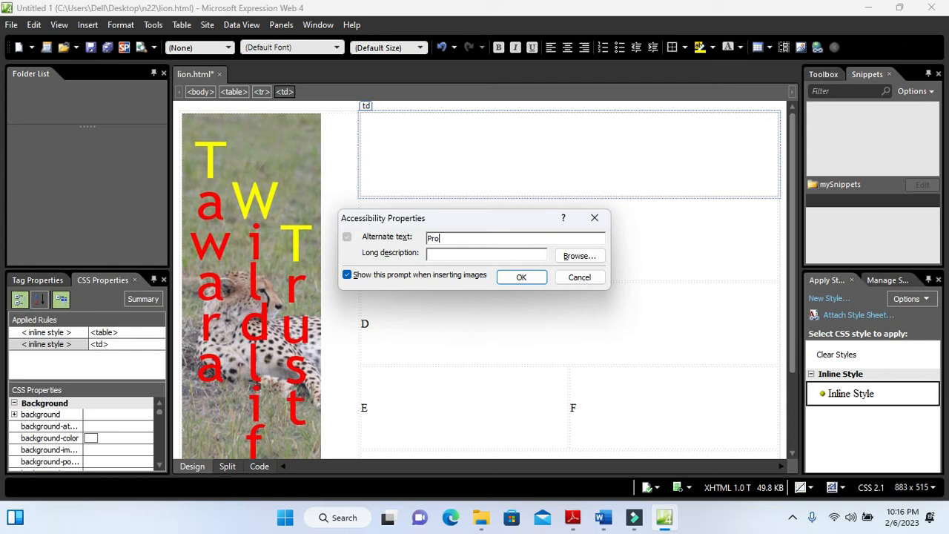
{"action": "left_click", "coordinate": [524, 277]}
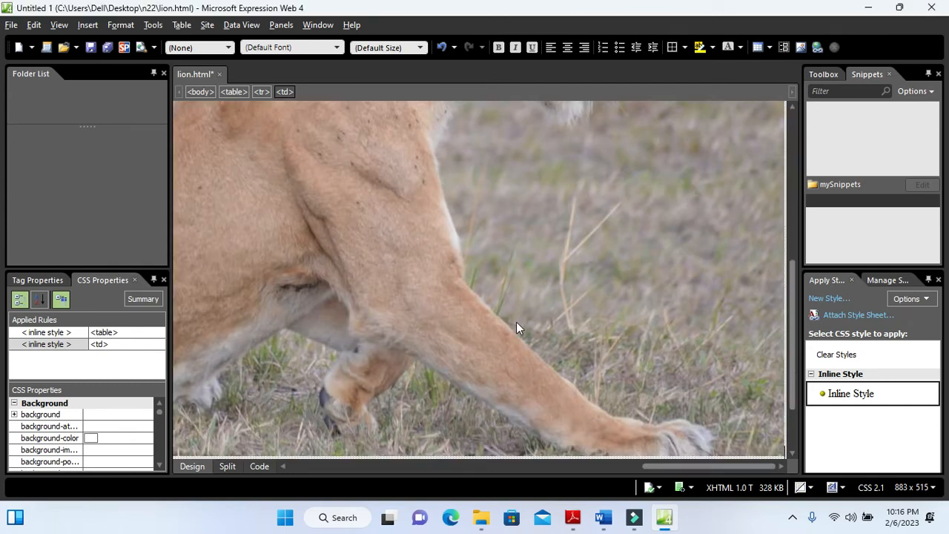
Read question 19's video requirement for cell C and remove the placeholder letter from that cell
{"action": "key", "text": "alt+Tab"}
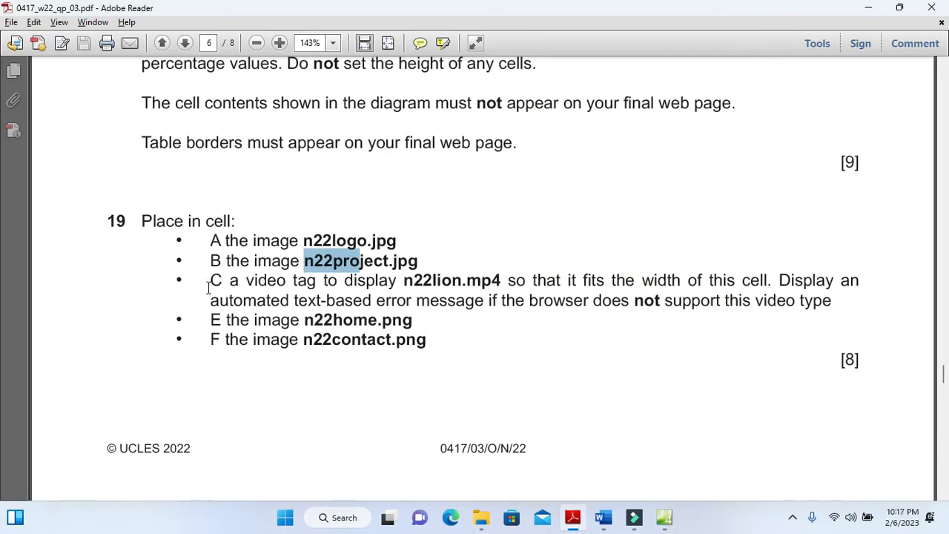
{"action": "left_click_drag", "start_coordinate": [210, 282], "coordinate": [222, 282]}
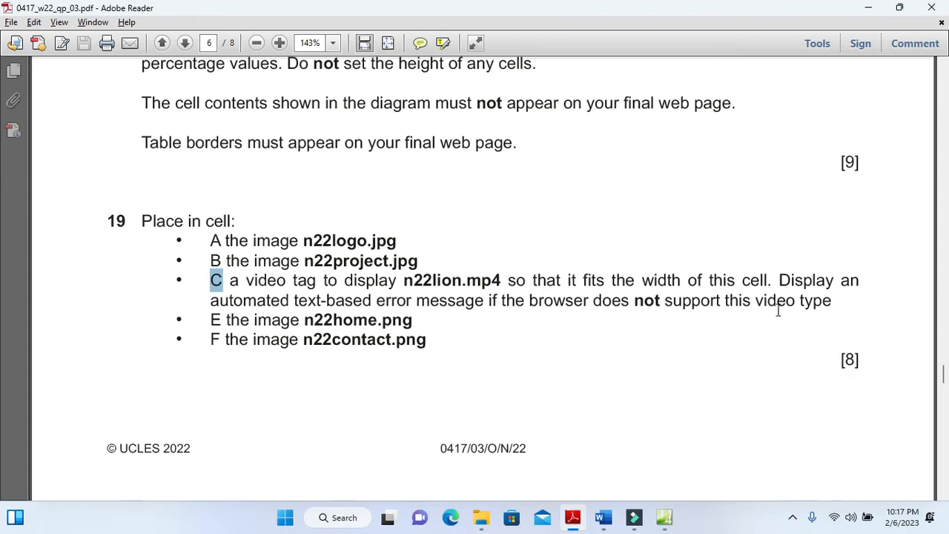
{"action": "key", "text": "alt+Tab"}
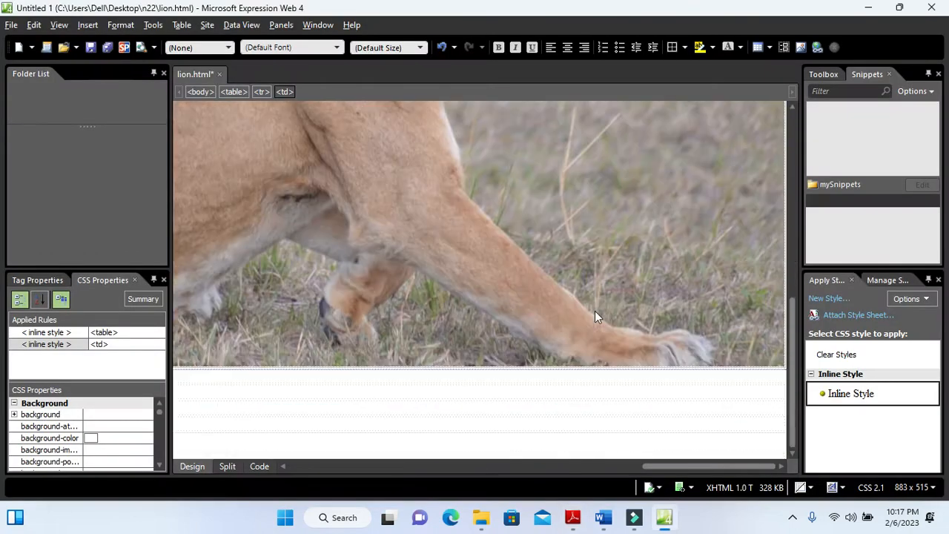
{"action": "left_click_drag", "start_coordinate": [670, 475], "coordinate": [311, 467]}
{"action": "left_click", "coordinate": [337, 380]}
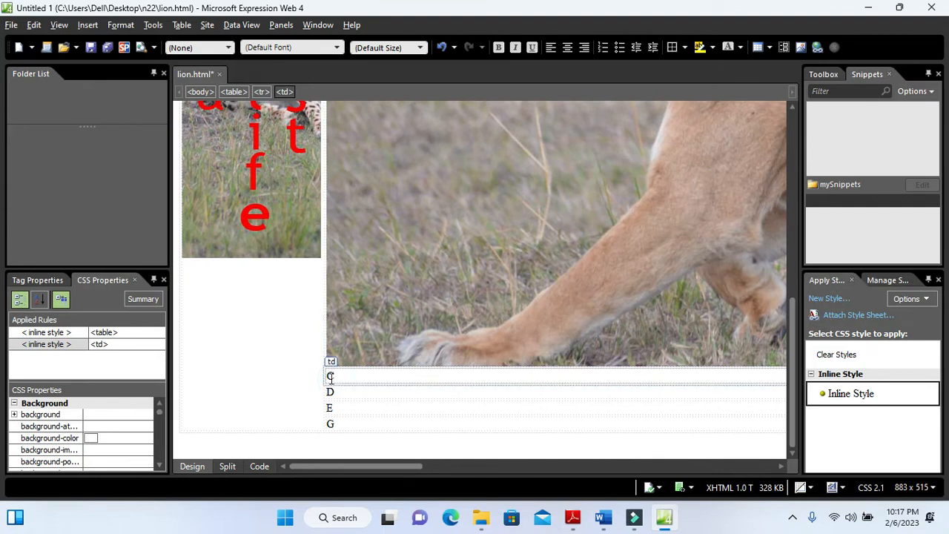
{"action": "left_click", "coordinate": [325, 379]}
{"action": "left_click", "coordinate": [346, 409]}
{"action": "left_click", "coordinate": [341, 402]}
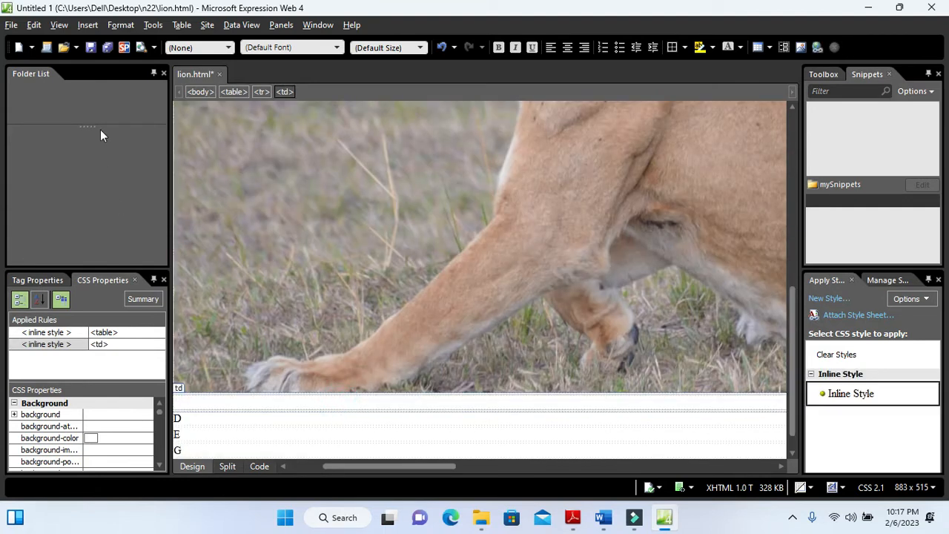
Insert the n22lion video from the desktop's n22 folder into cell C as a Windows Media Player object, listing all file types to find it
{"action": "left_click", "coordinate": [88, 24]}
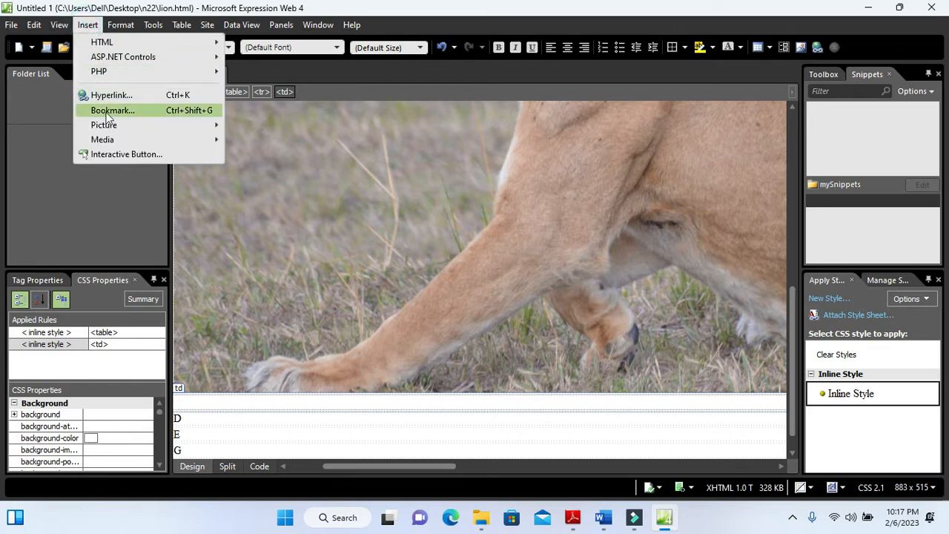
{"action": "mouse_move", "coordinate": [110, 141]}
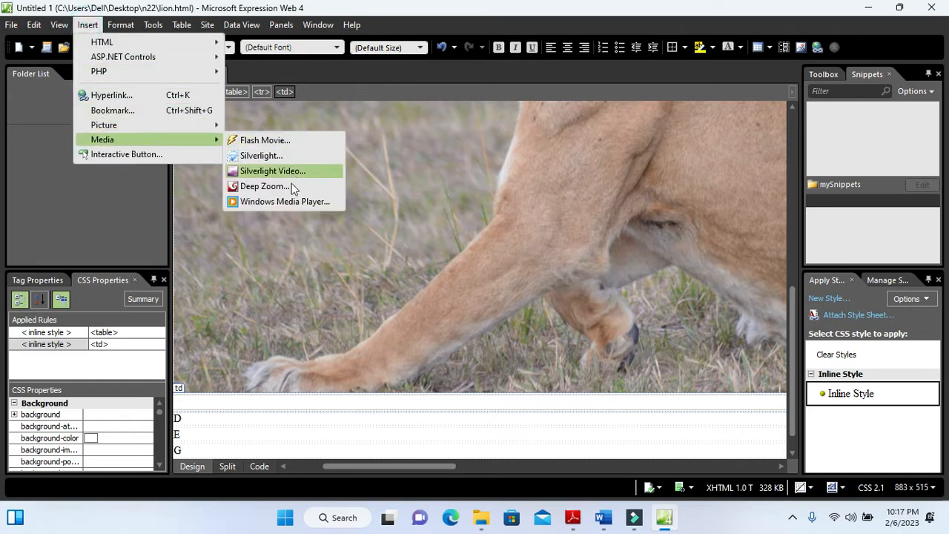
{"action": "left_click", "coordinate": [294, 202]}
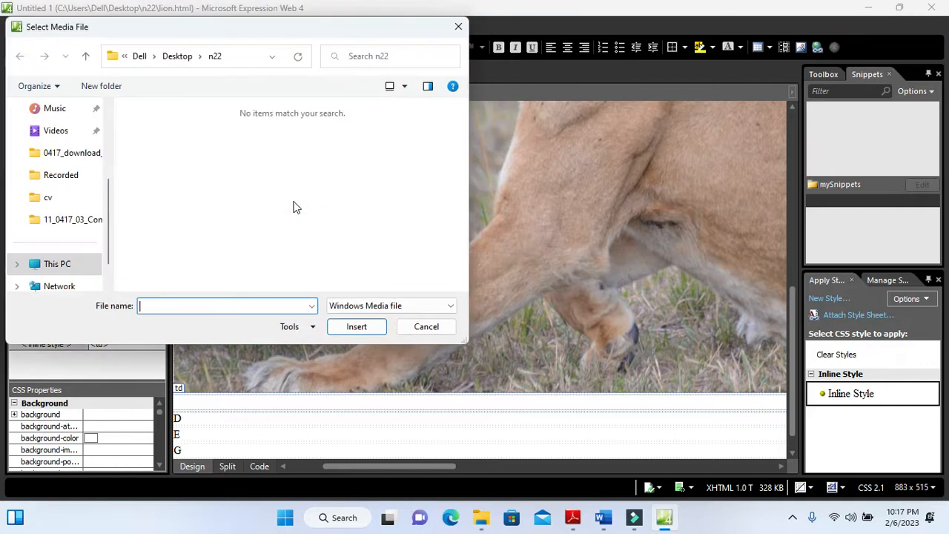
{"action": "scroll", "coordinate": [68, 170], "scroll_direction": "up", "scroll_amount": 3}
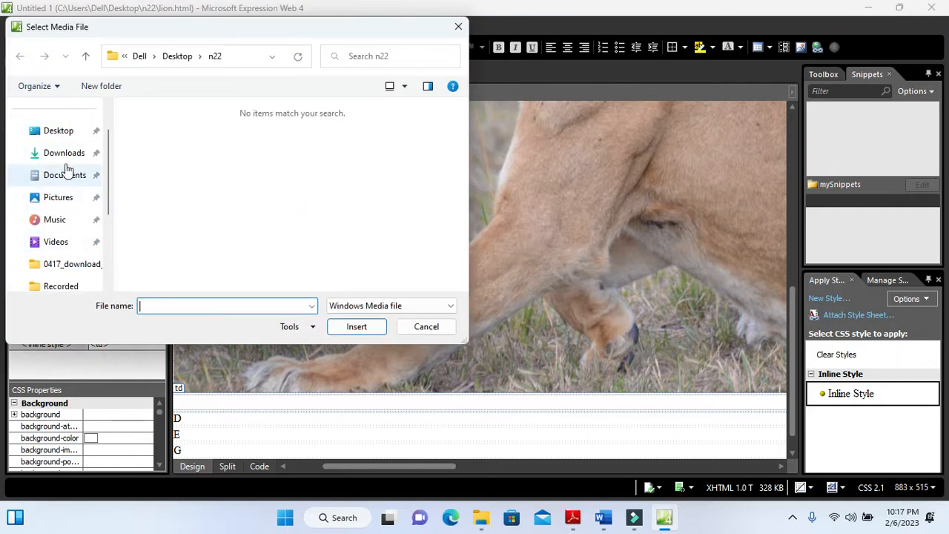
{"action": "left_click", "coordinate": [66, 134]}
{"action": "double_click", "coordinate": [168, 158]}
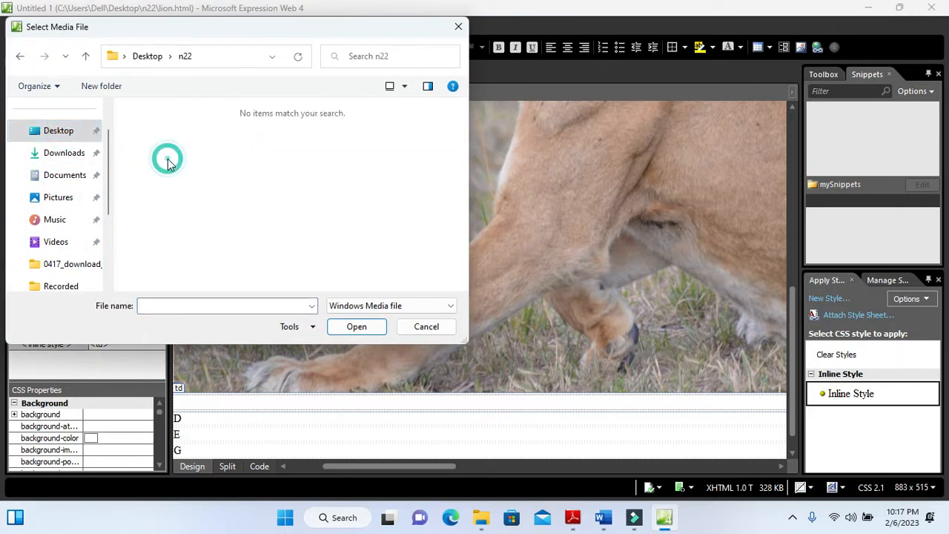
{"action": "left_click", "coordinate": [400, 304]}
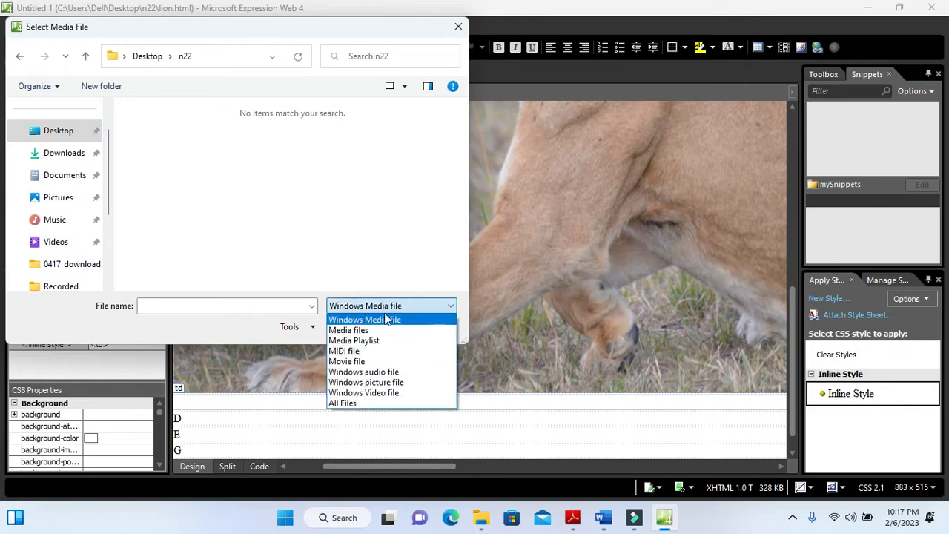
{"action": "left_click", "coordinate": [356, 393]}
{"action": "left_click", "coordinate": [377, 307]}
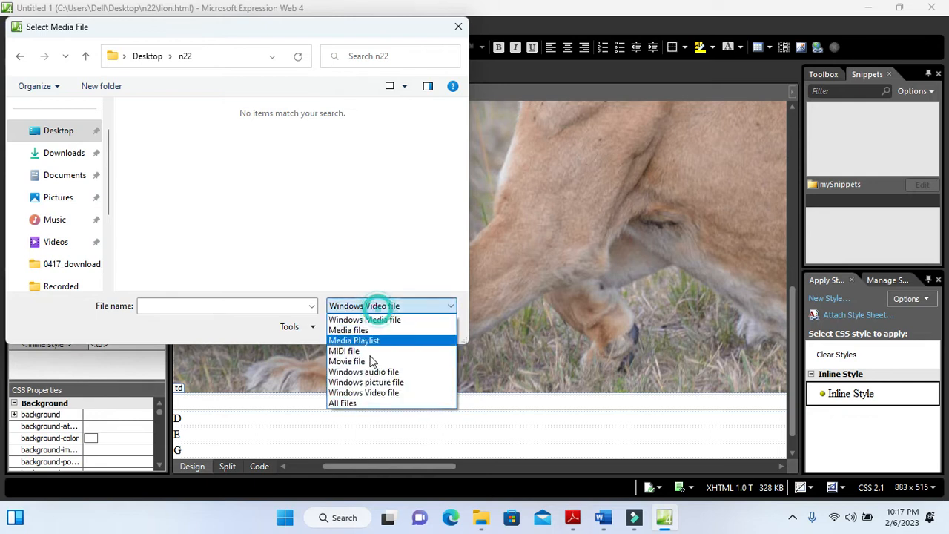
{"action": "left_click", "coordinate": [355, 401]}
{"action": "left_click", "coordinate": [408, 148]}
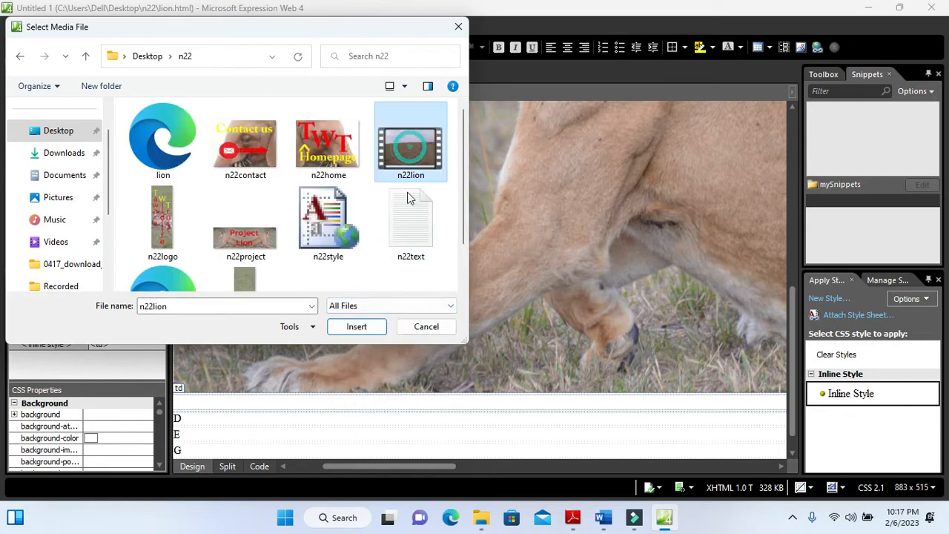
{"action": "left_click", "coordinate": [362, 330]}
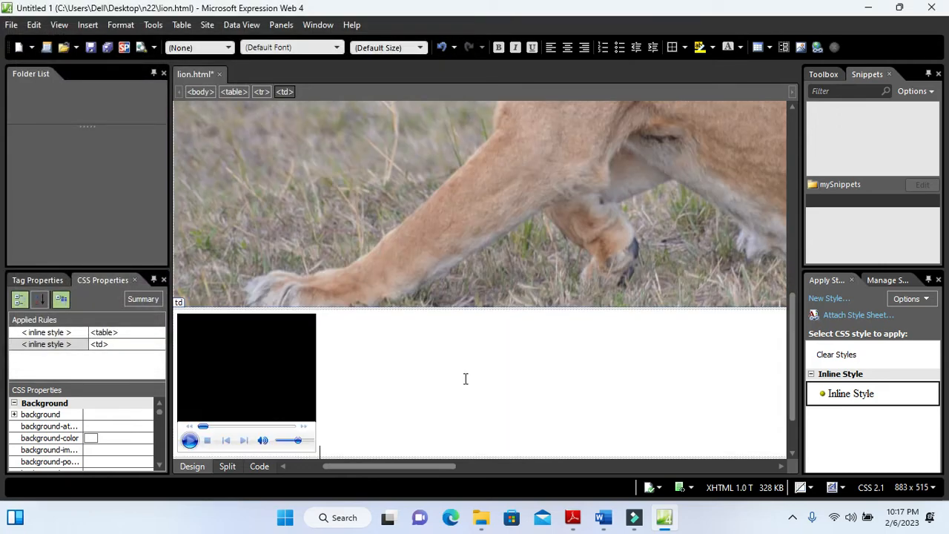